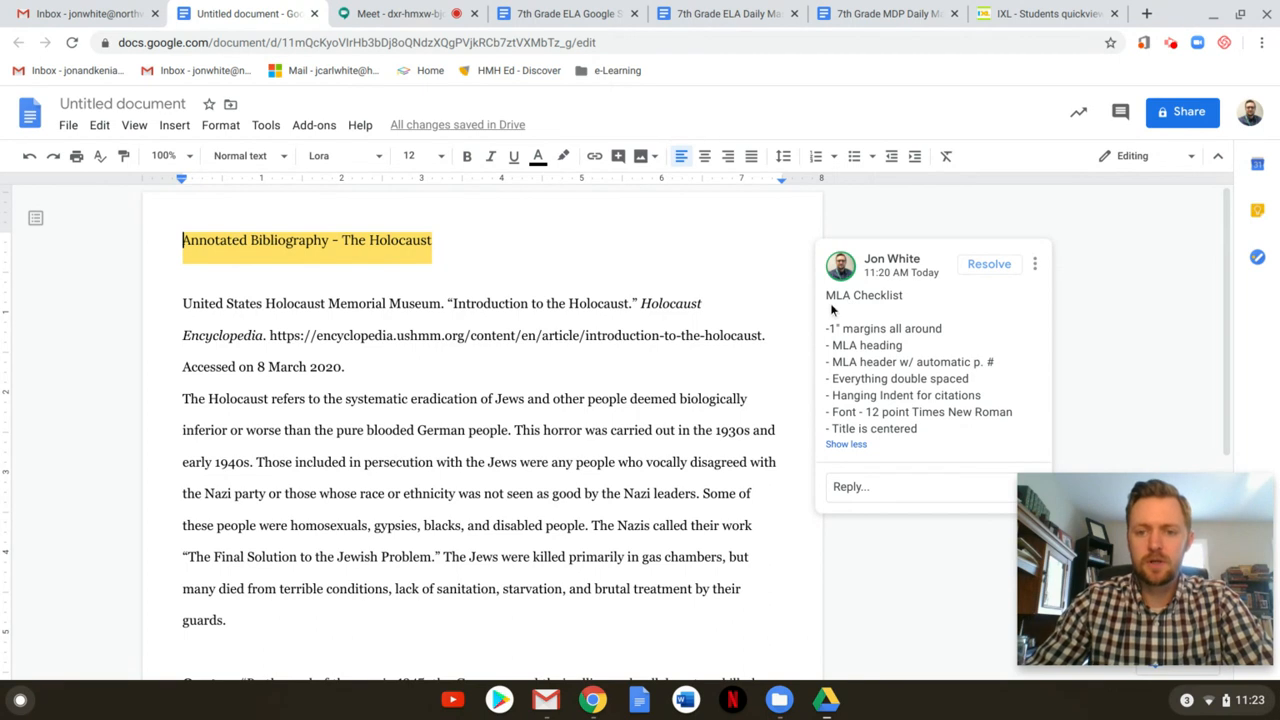
Review the MLA checklist in the comment, then bring up the File menu
left_click(830, 331)
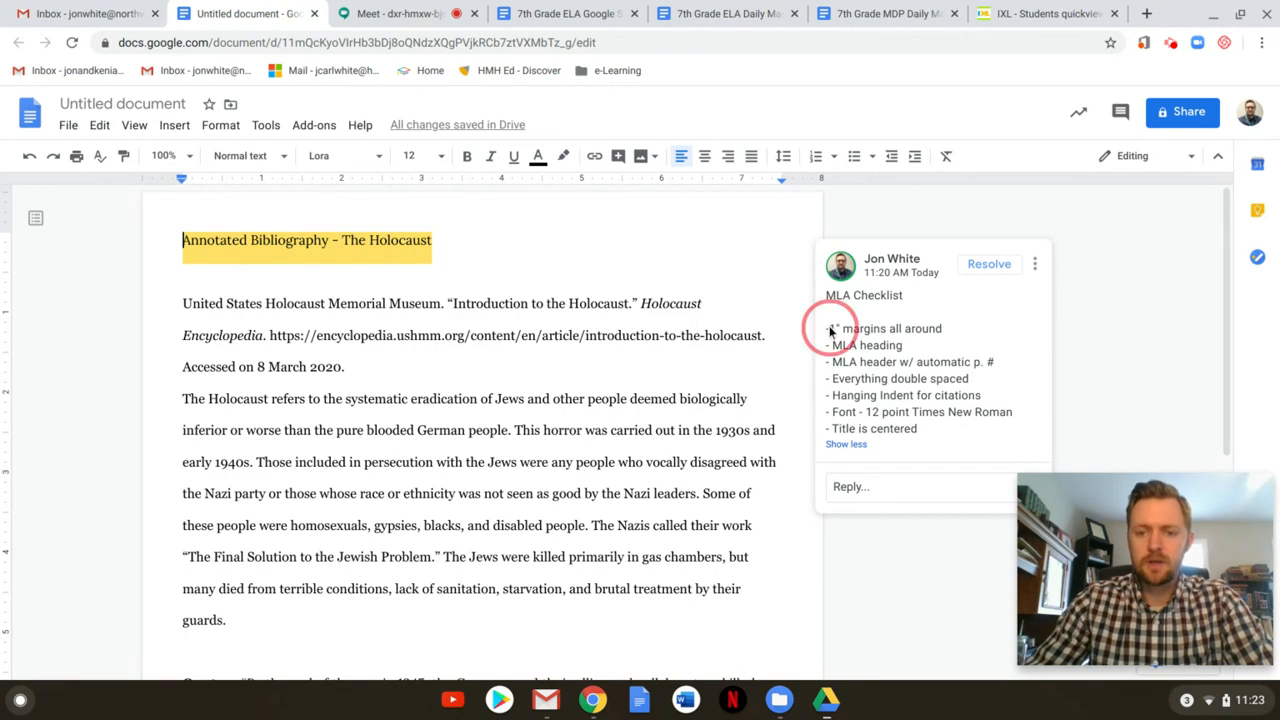
left_click_drag(830, 331, 910, 436)
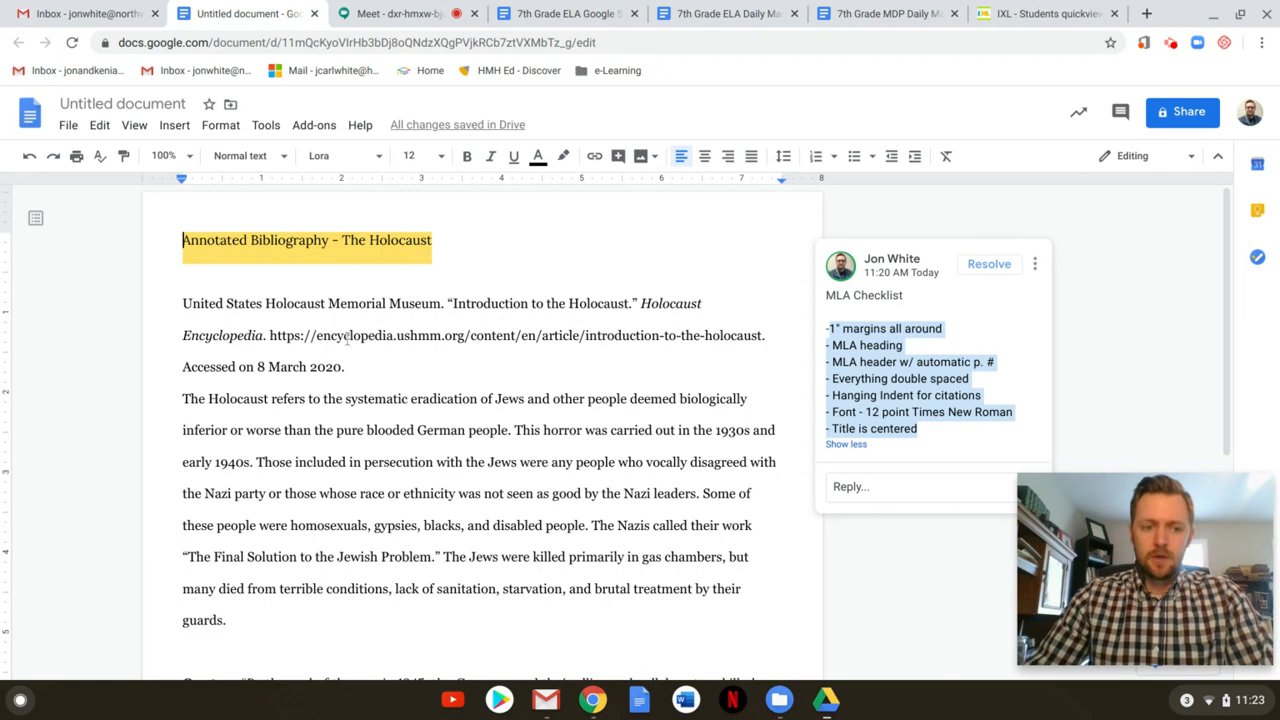
left_click(895, 341)
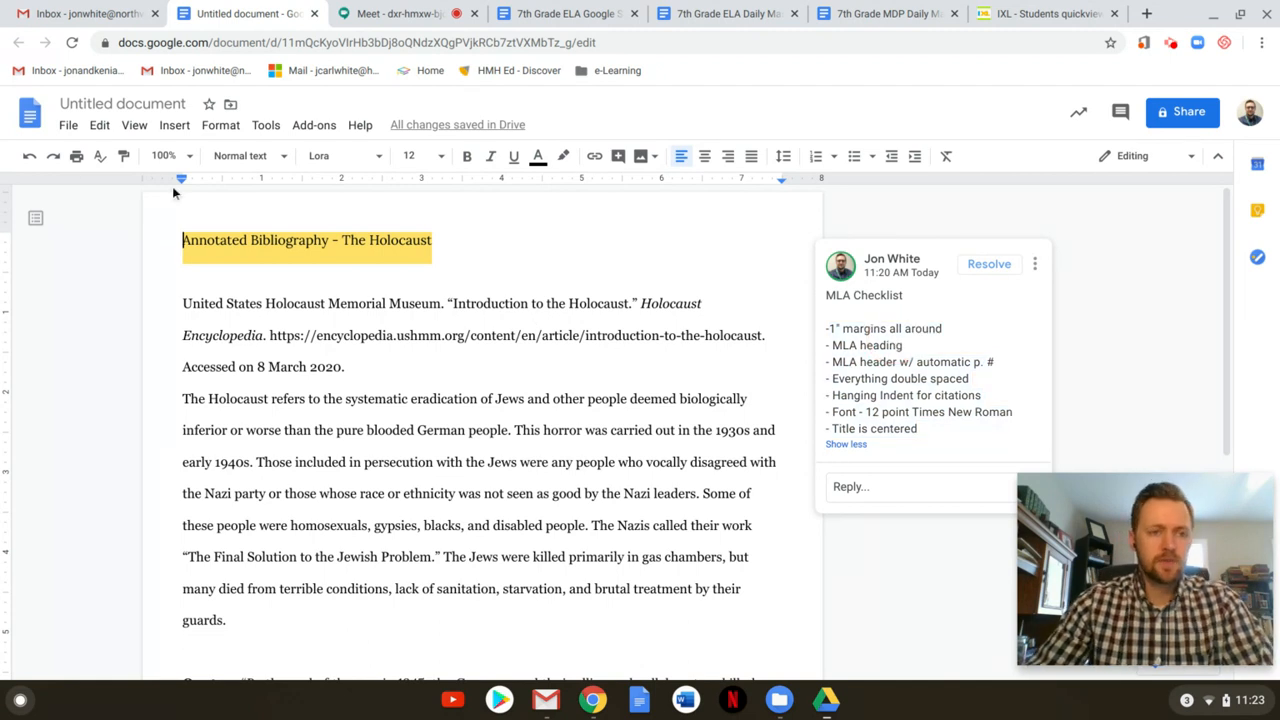
left_click(68, 125)
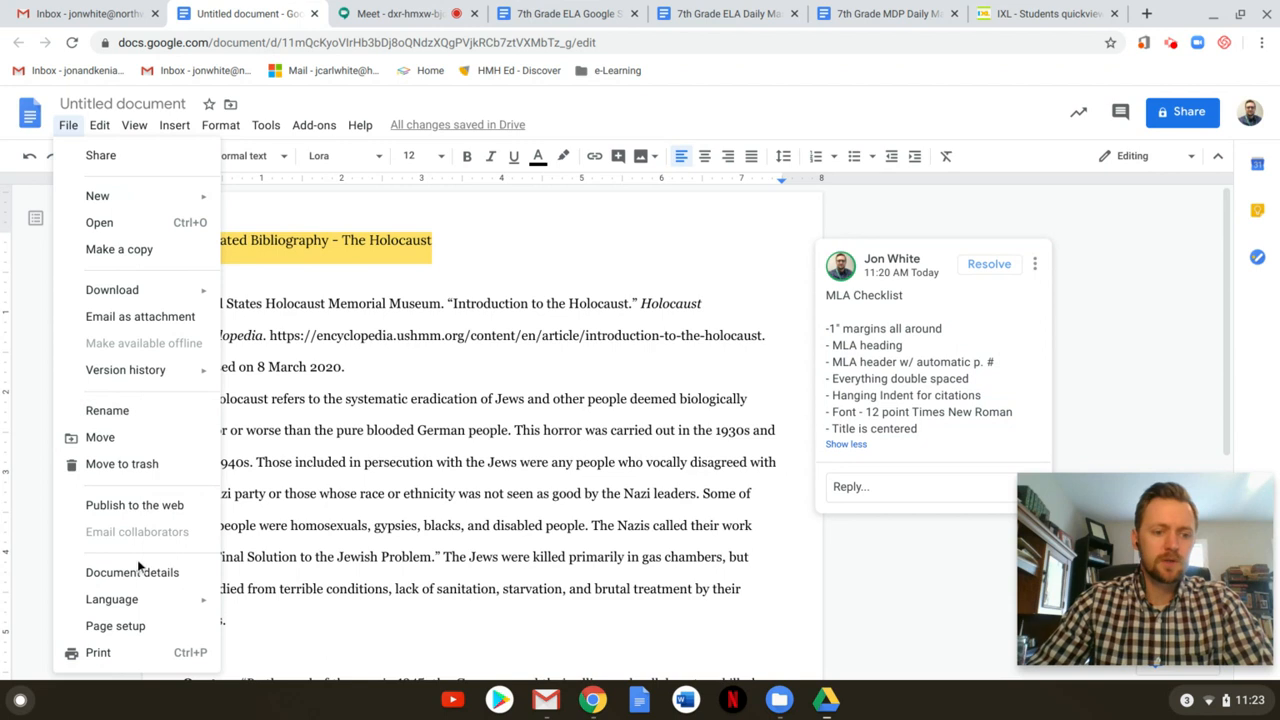
In Page setup, set the top, bottom, left and right margins to 1 inch
left_click(137, 630)
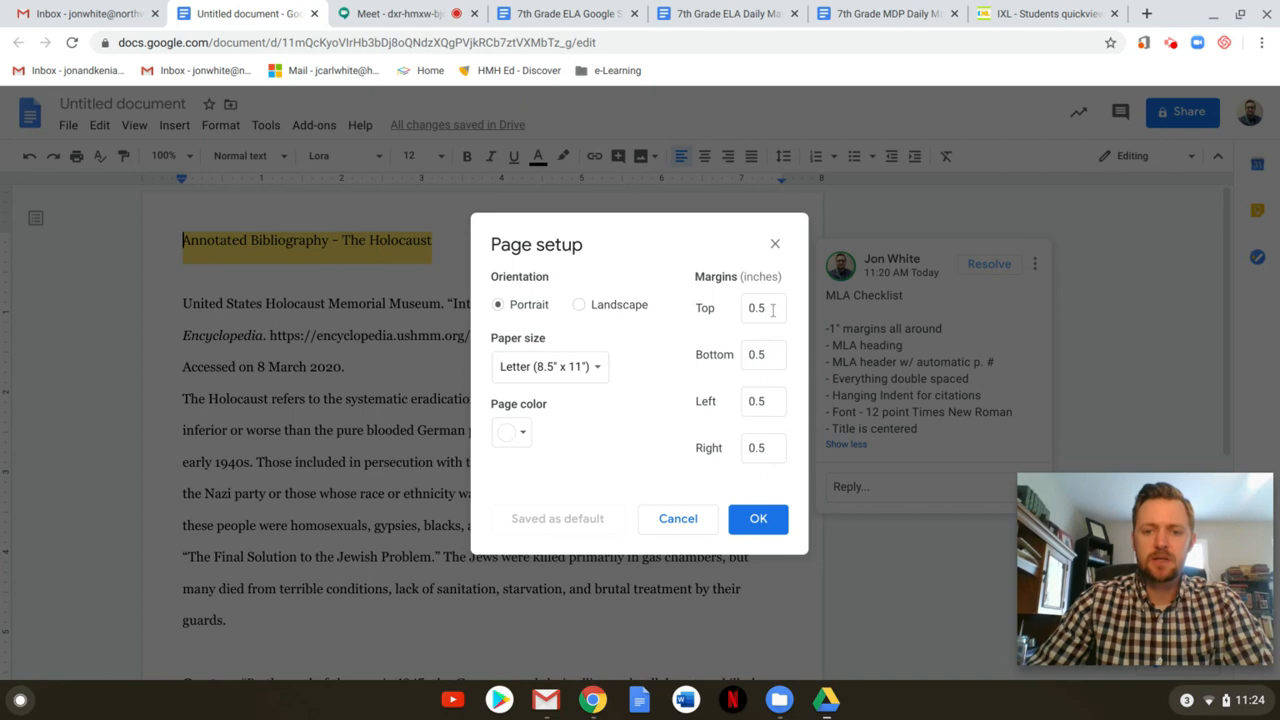
double_click(772, 310)
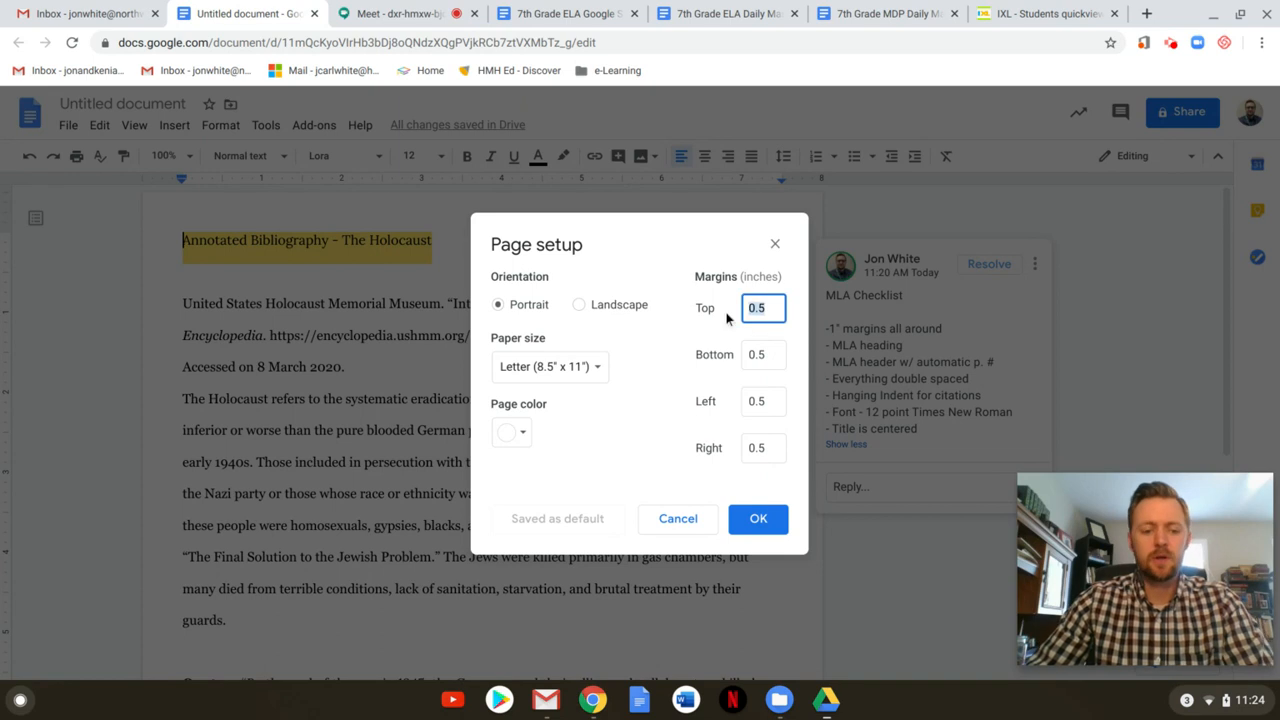
type("1")
double_click(772, 356)
type("1")
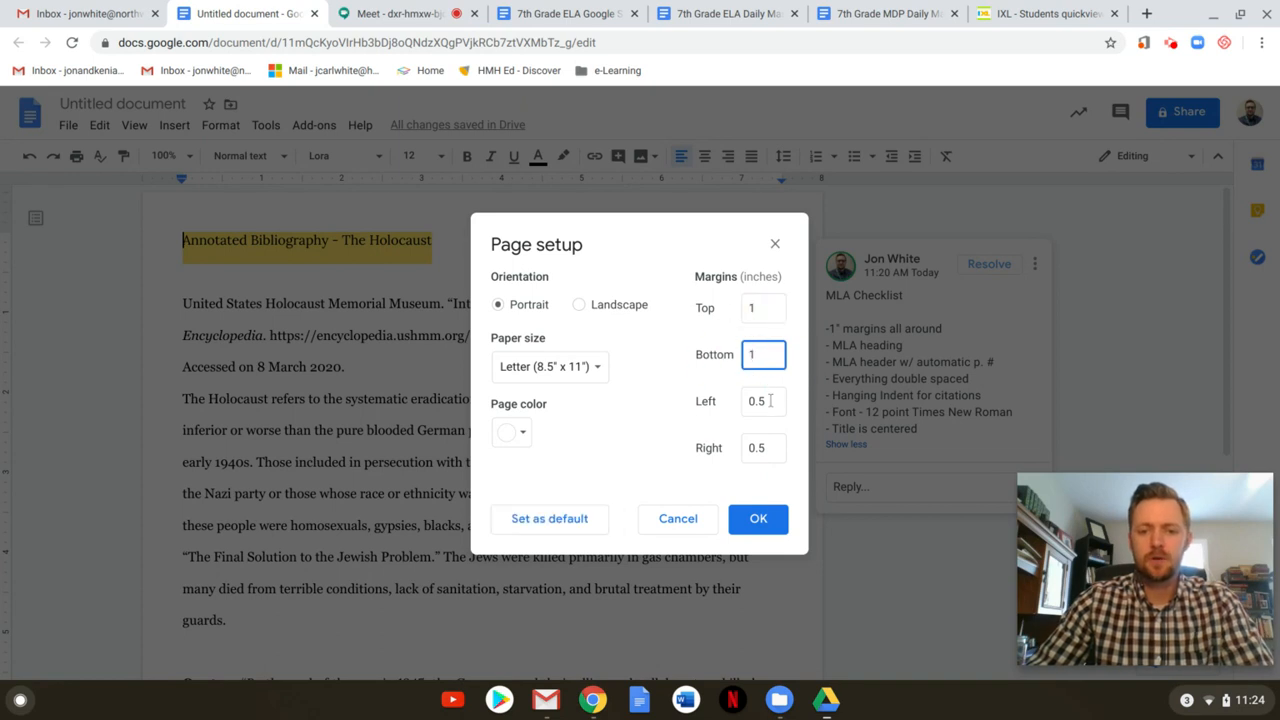
double_click(772, 400)
type("1")
double_click(770, 447)
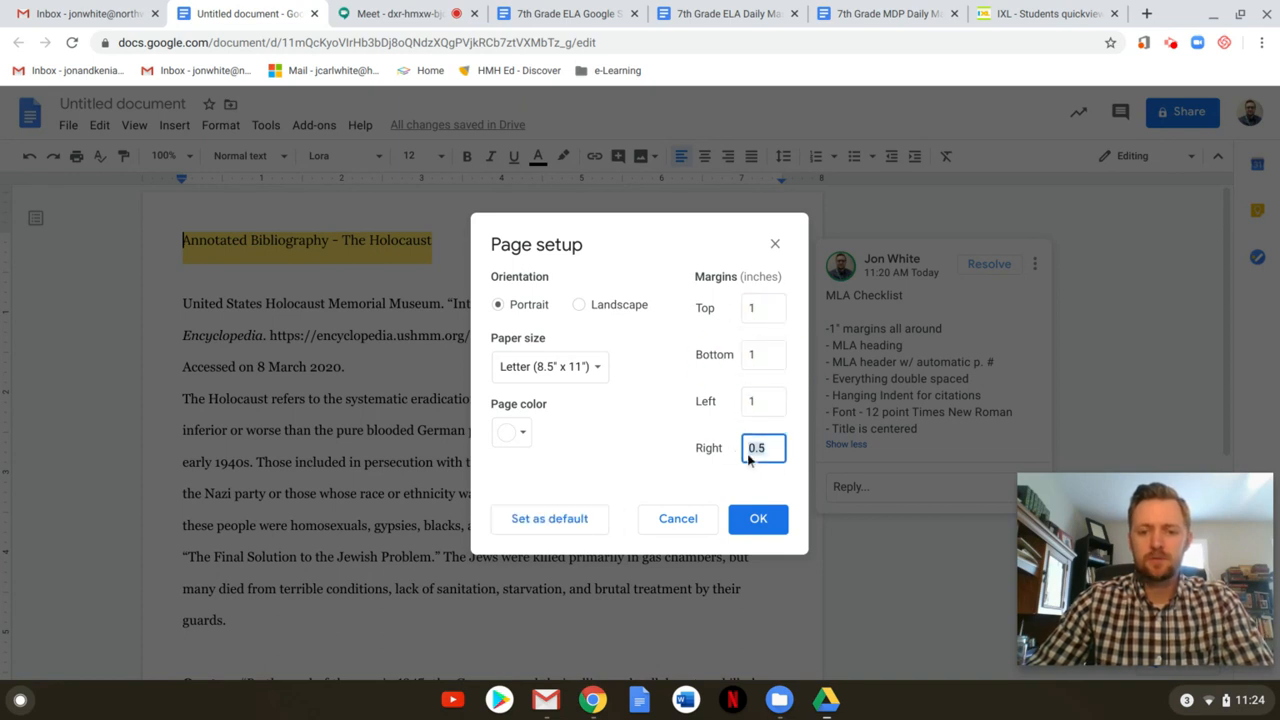
type("1")
left_click(755, 521)
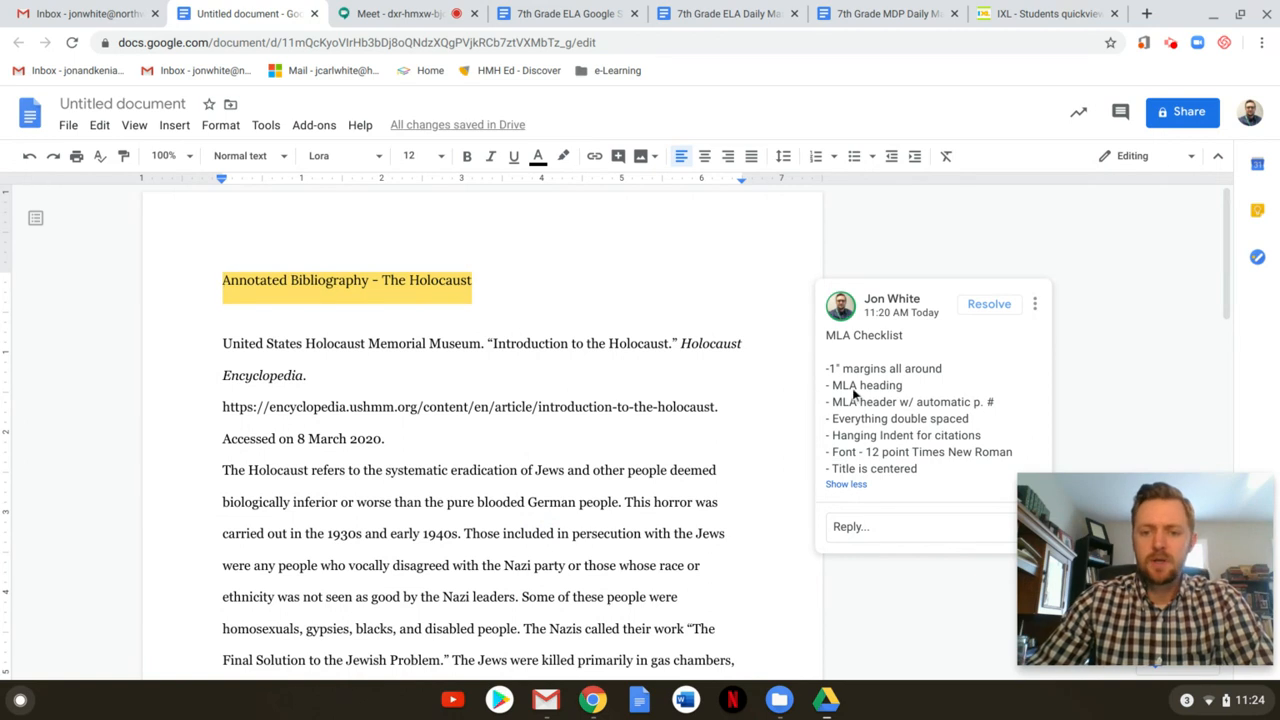
Insert blank lines above the 'Annotated Bibliography - The Holocaust' title and put the cursor on the top line
scroll(333, 370, "down", 1)
scroll(272, 335, "up", 1)
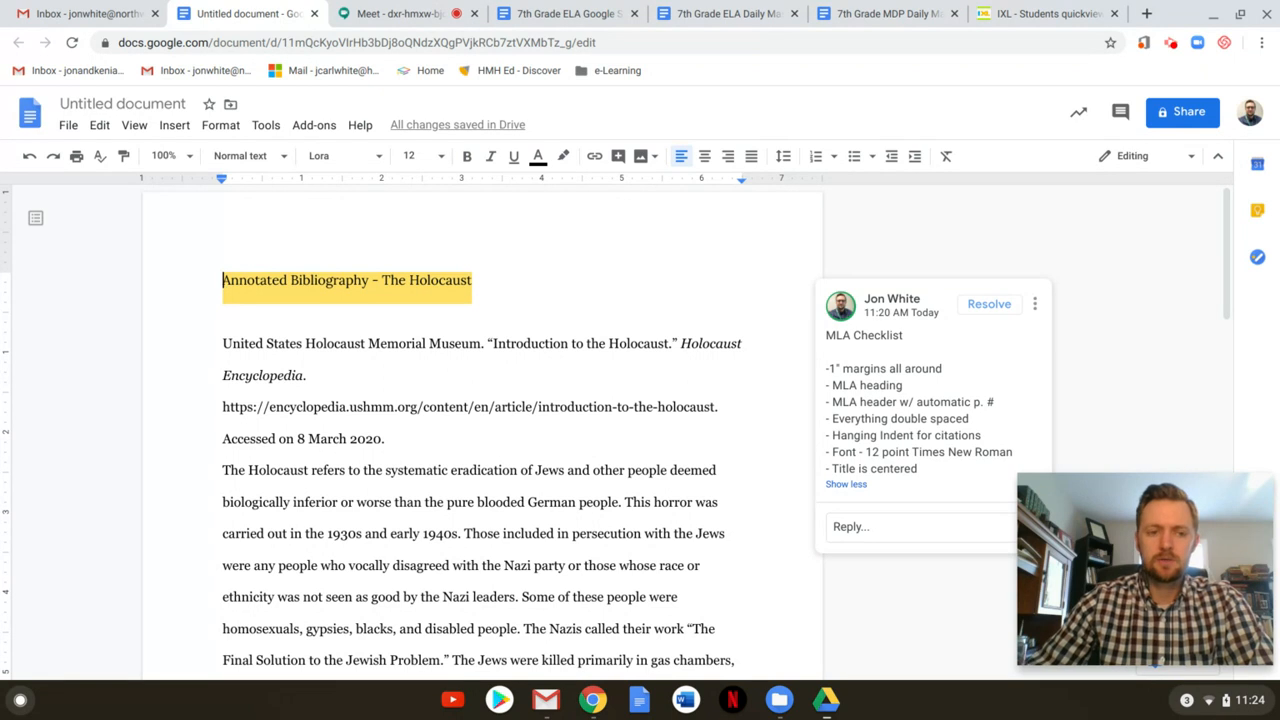
key("Return")
key("Return")
key("Up")
key("Up")
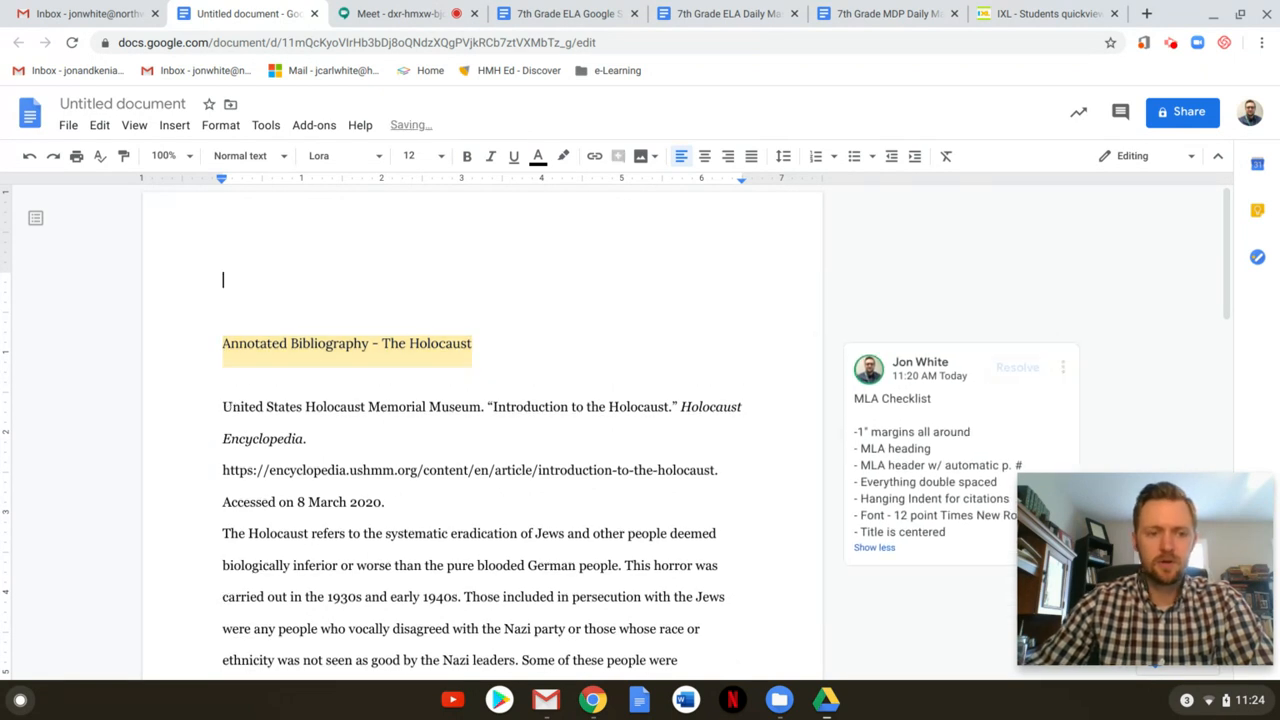
key("Up")
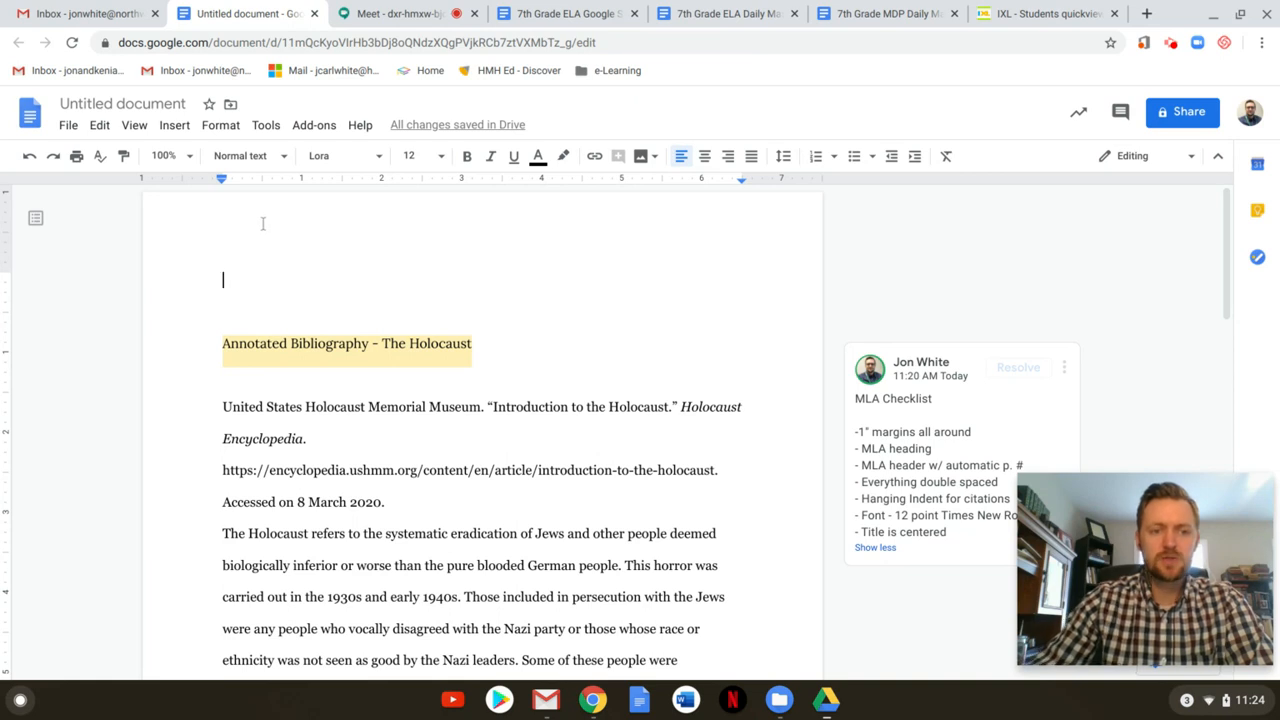
double_click(391, 228)
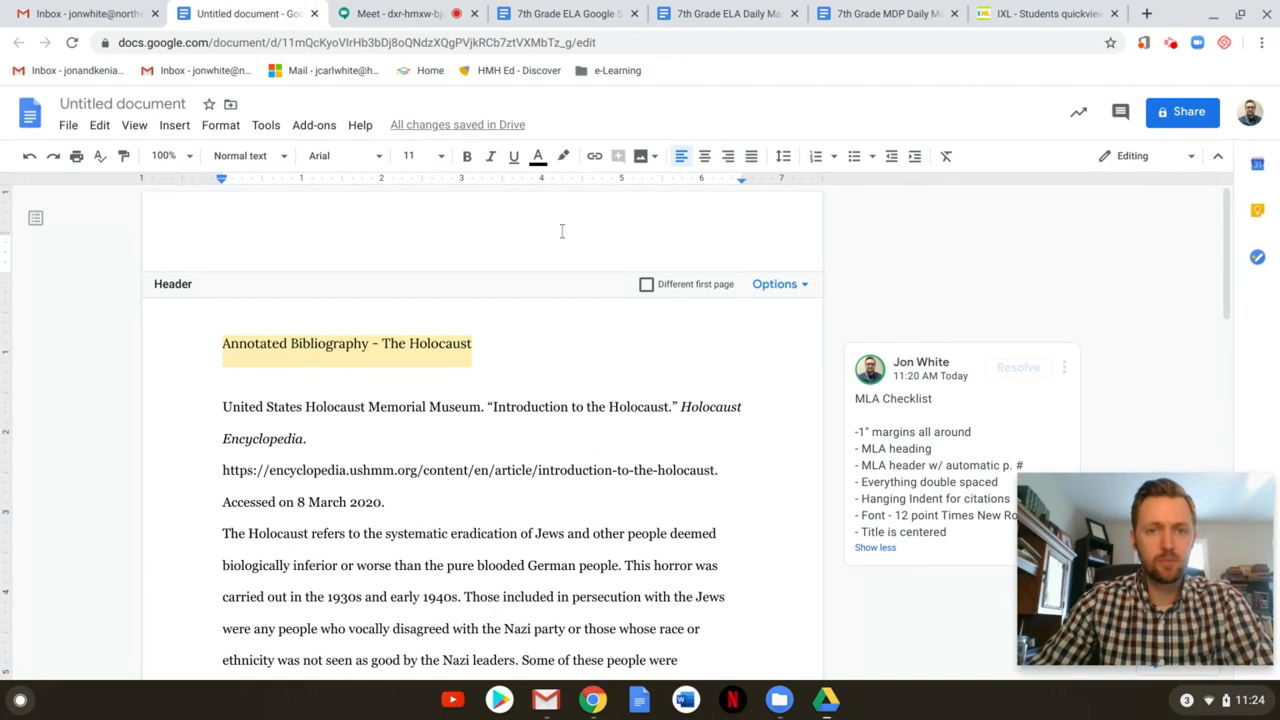
left_click(267, 311)
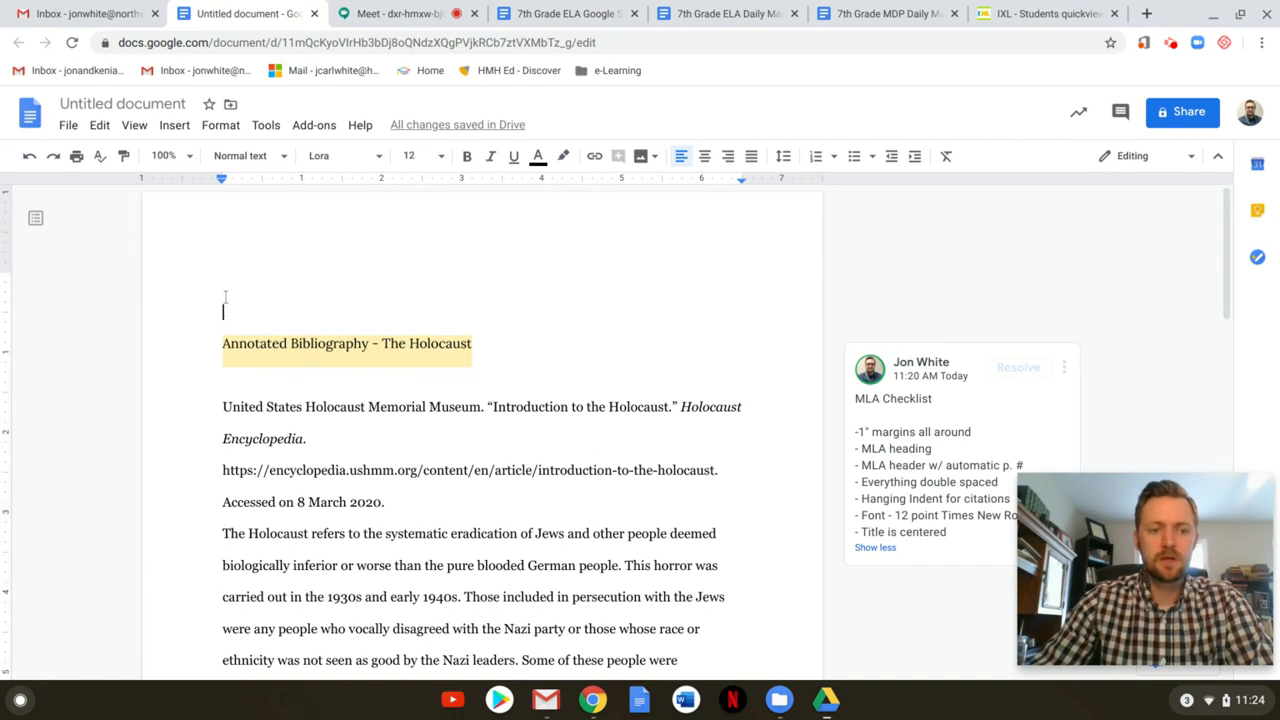
key("Up")
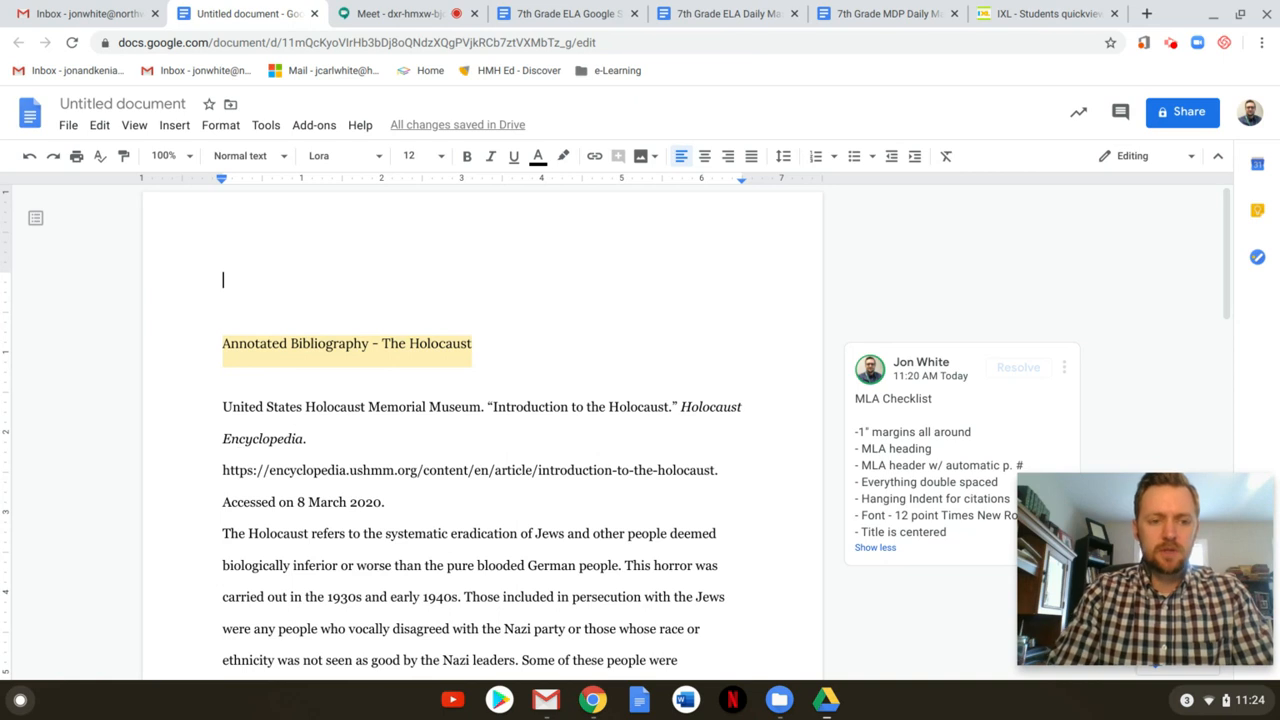
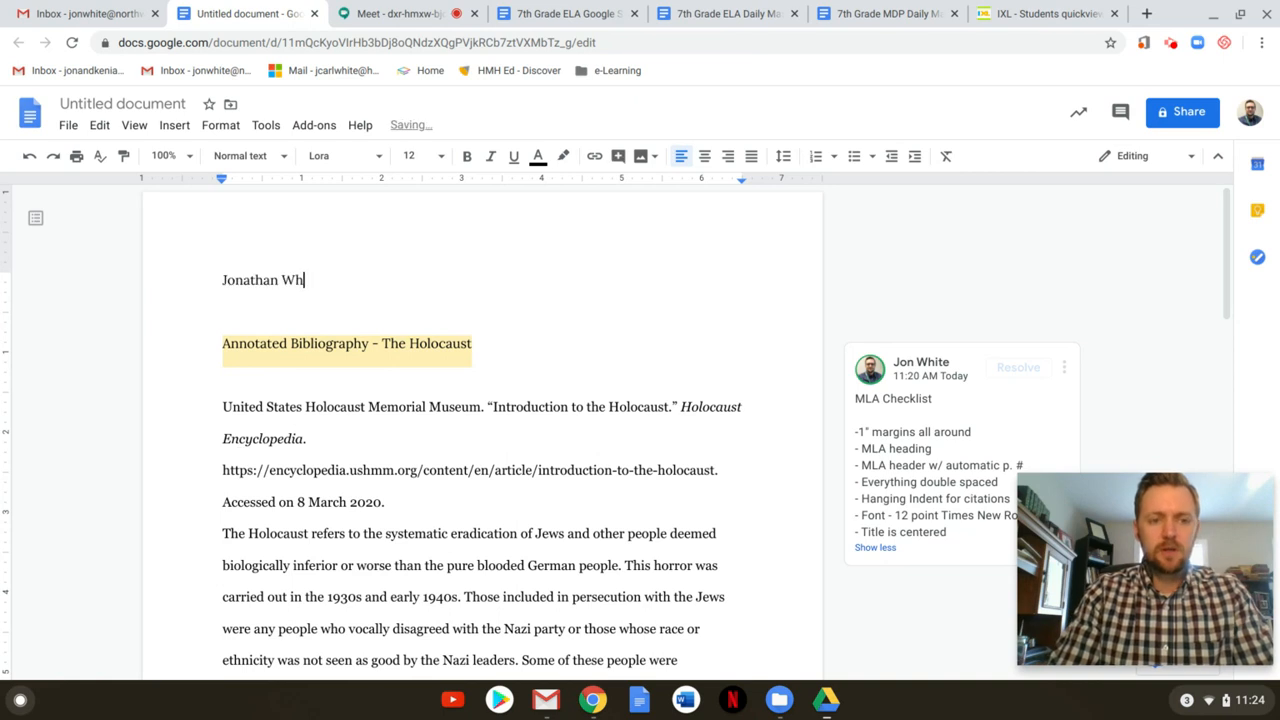
Type the student's name, teacher's name, 'English 7ABC' and '14 April 2020' on separate lines above the title
key("Return")
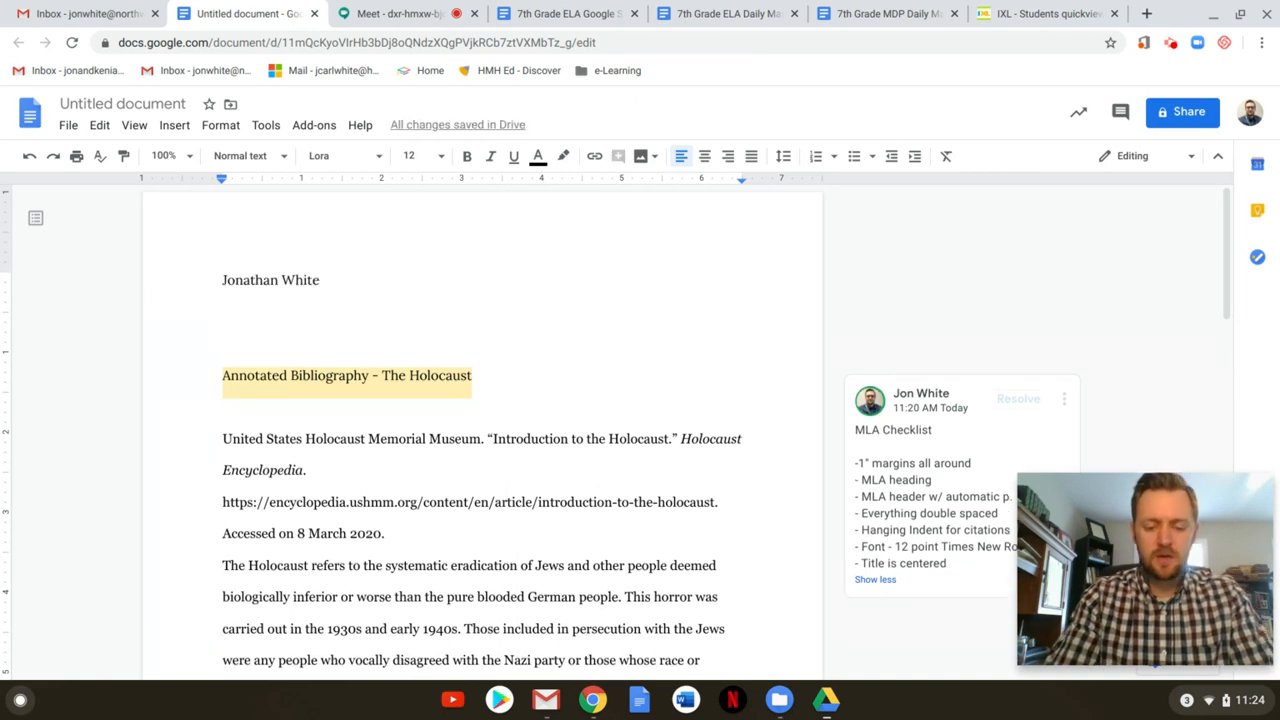
type("Mr. ")
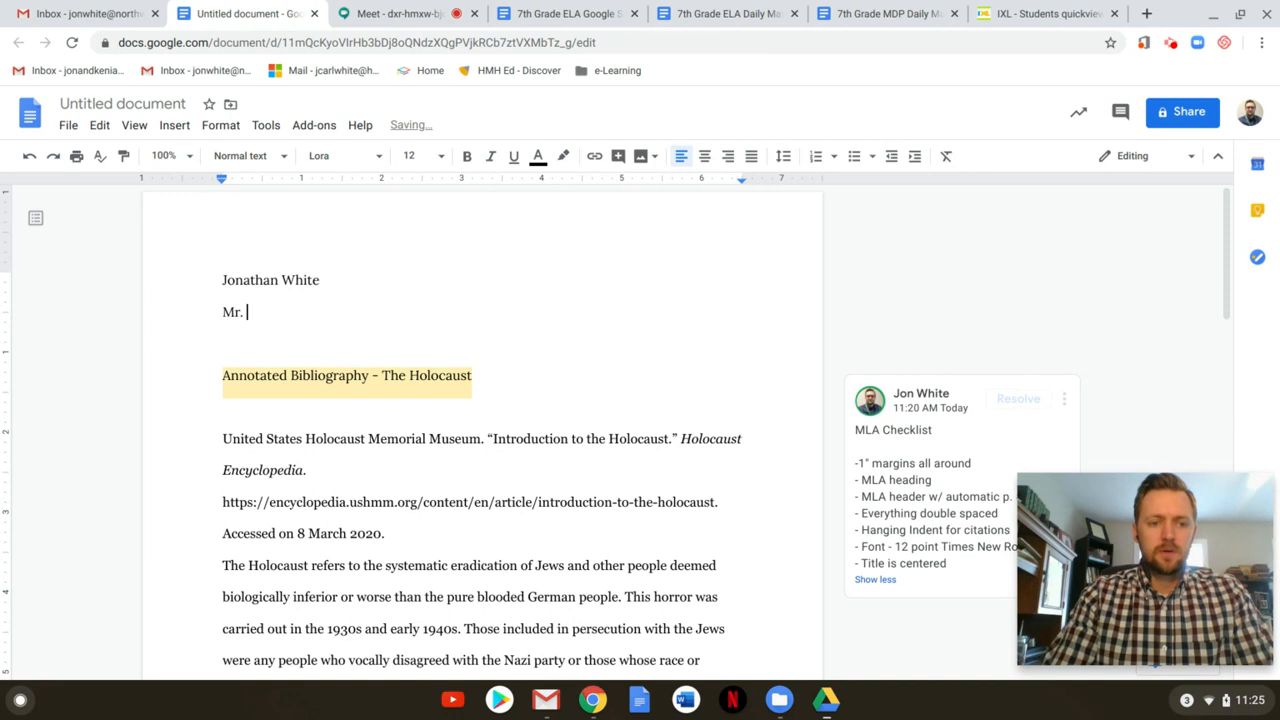
type("Black")
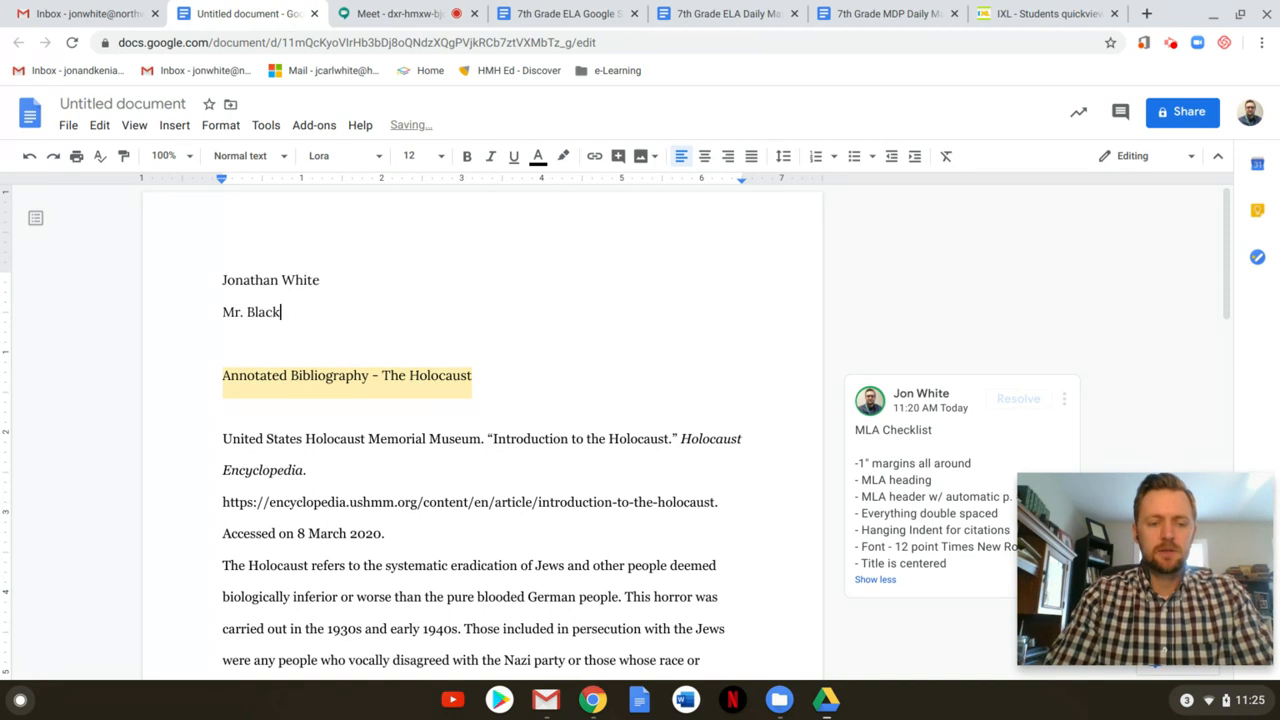
key("Return")
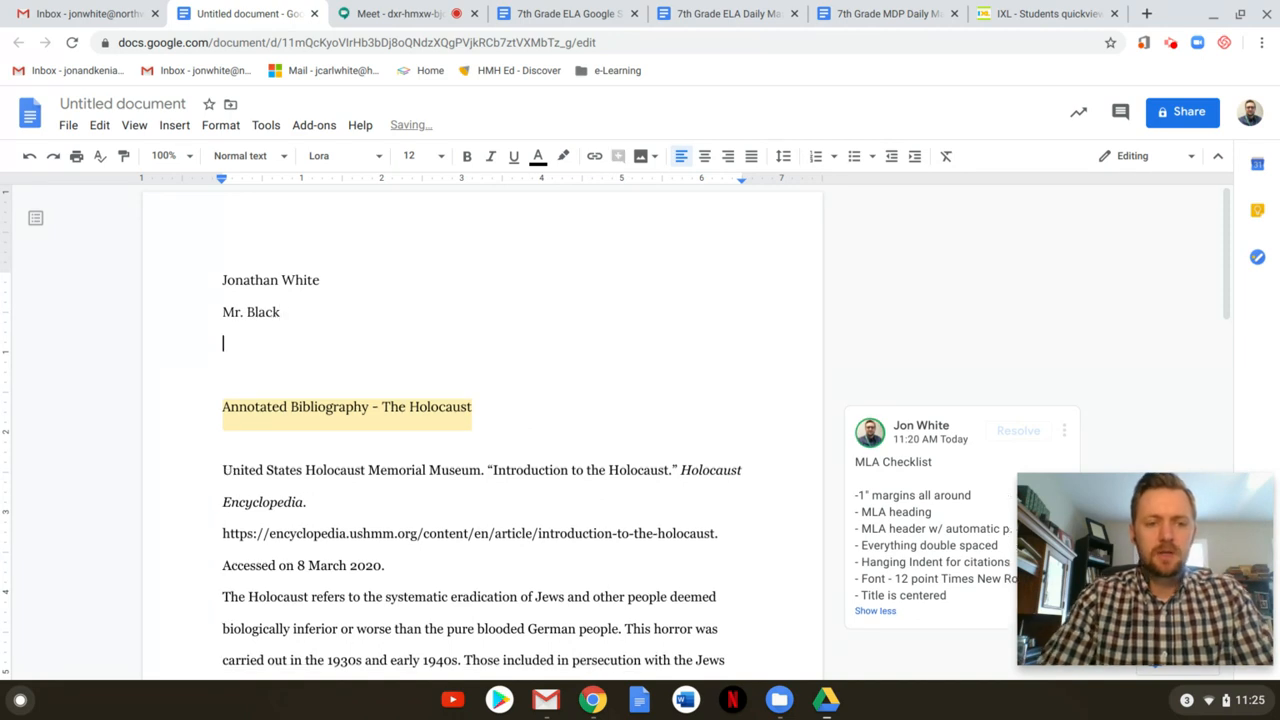
type("English ")
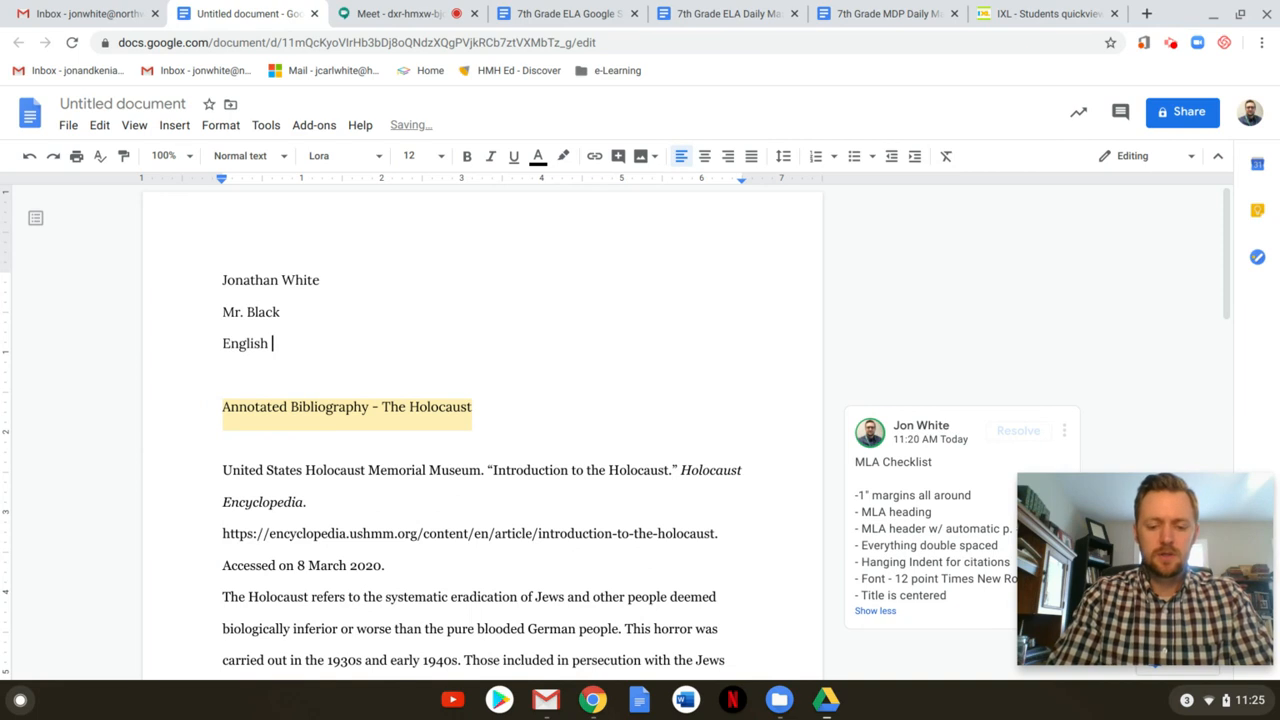
type("7ABC")
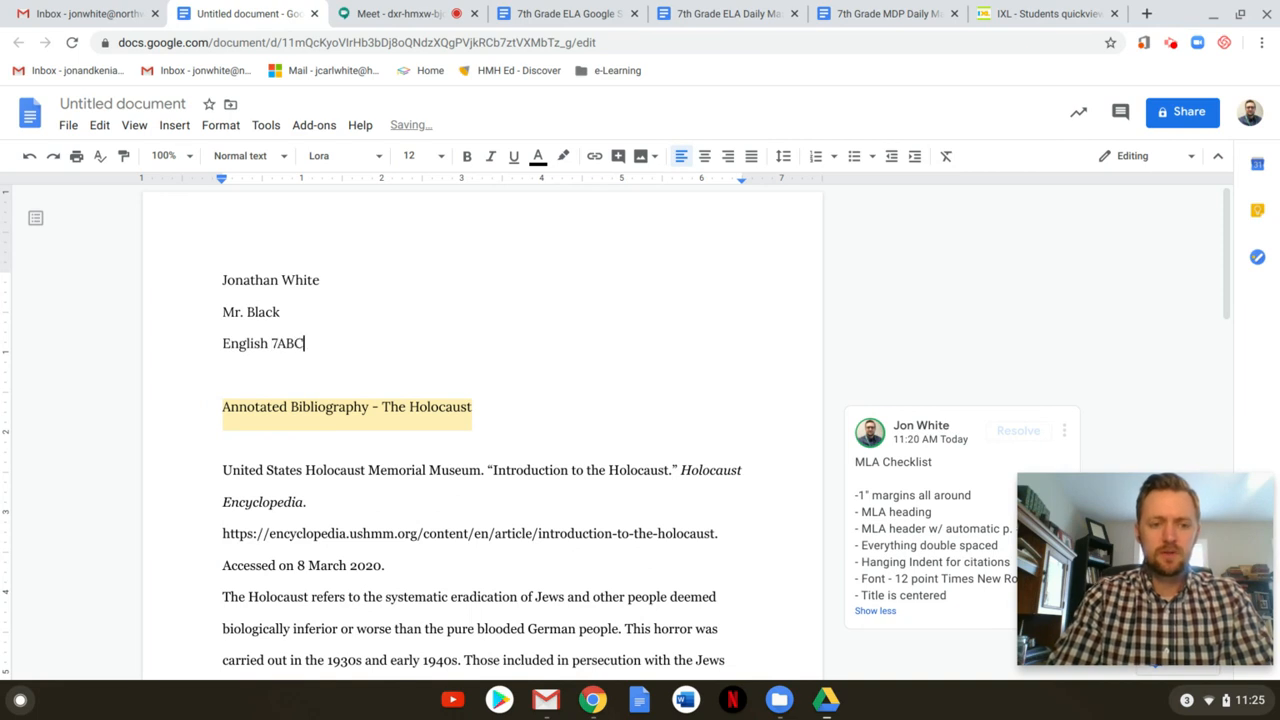
key("Return")
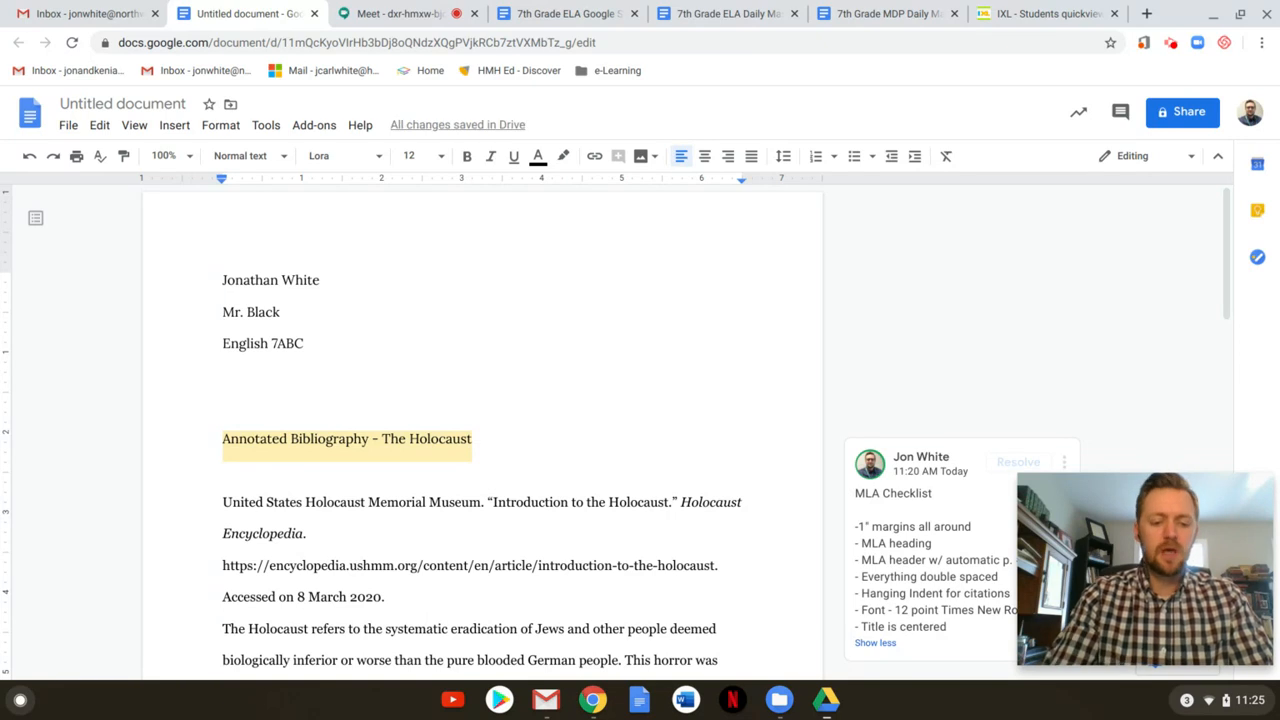
type("14")
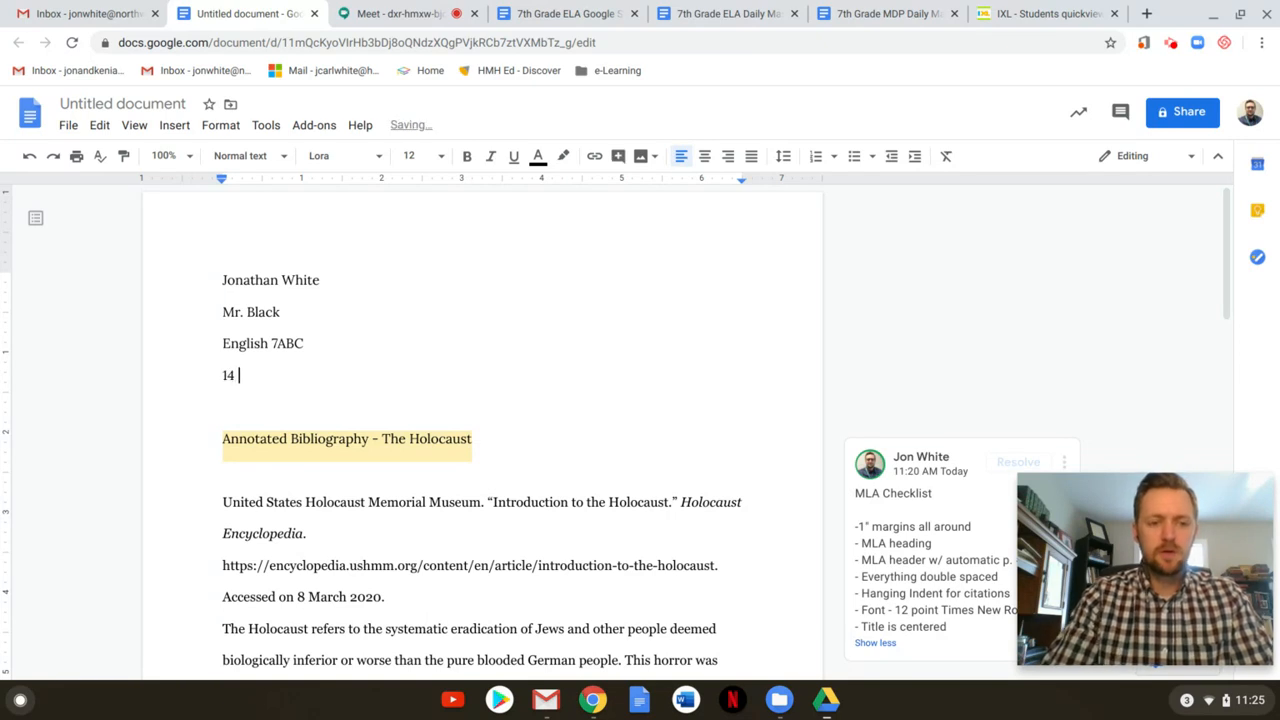
type(" April 2020")
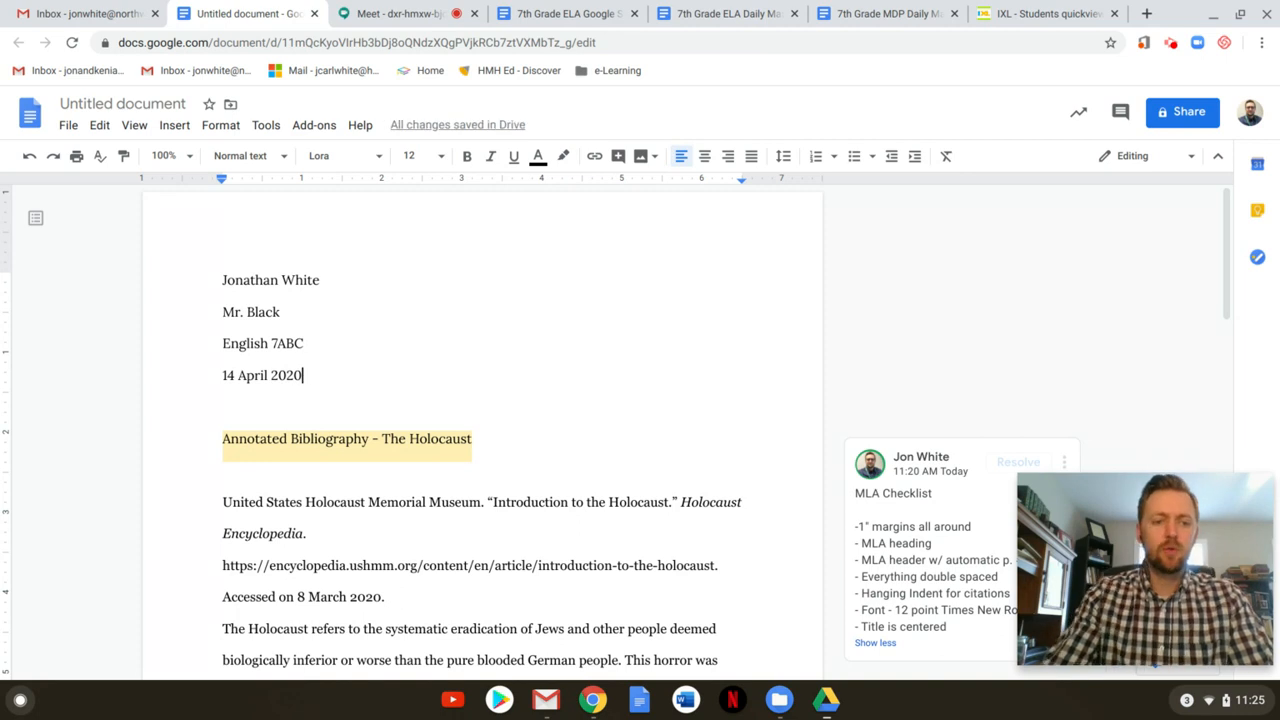
scroll(694, 391, "down", 1)
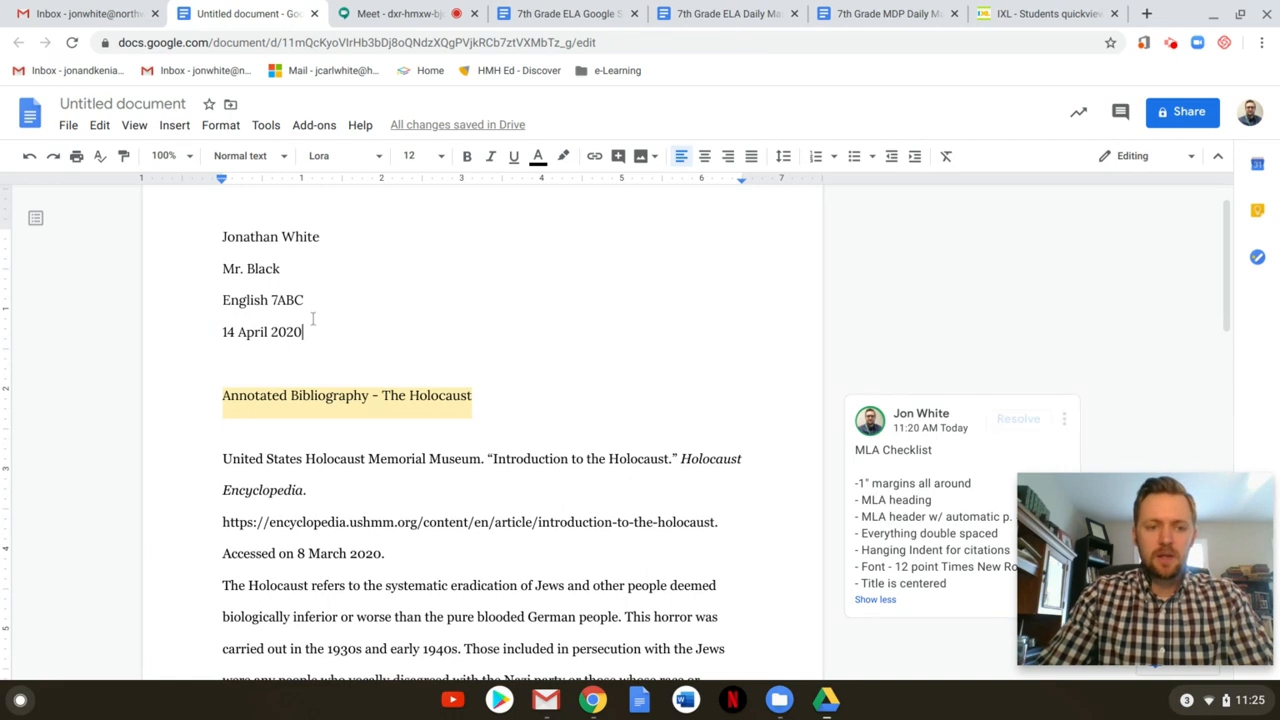
left_click_drag(305, 333, 208, 231)
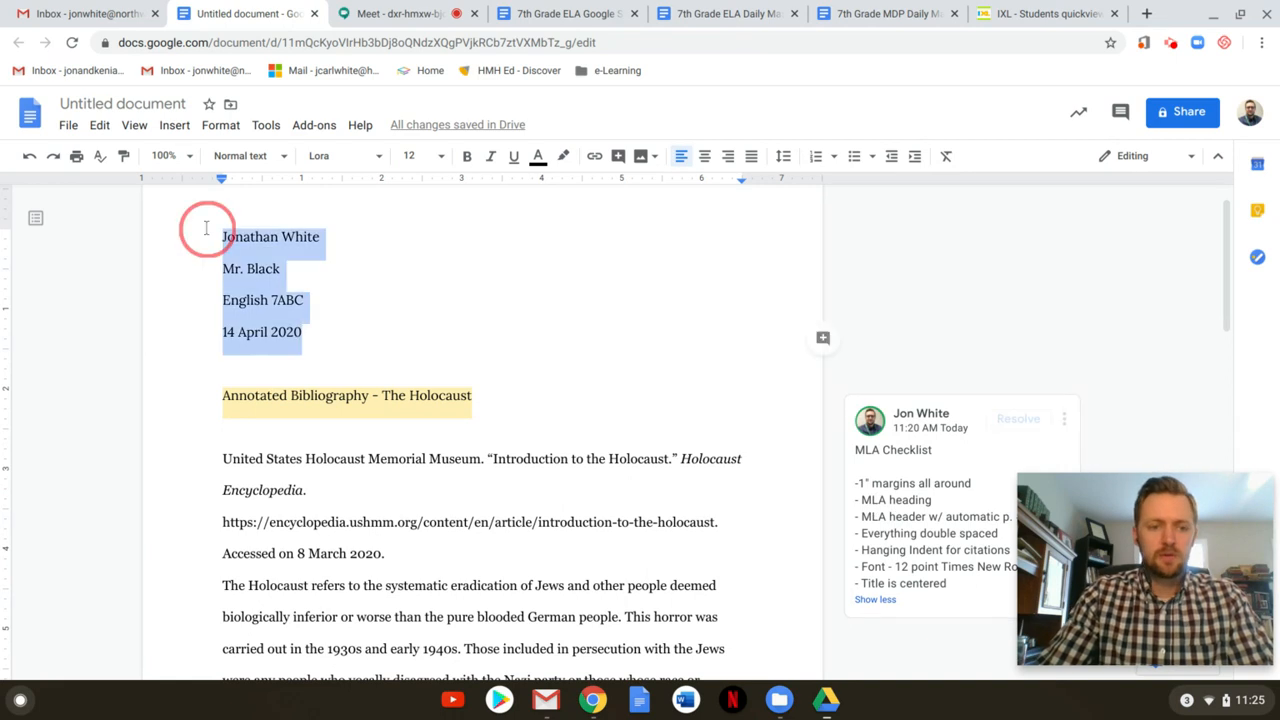
left_click(321, 336)
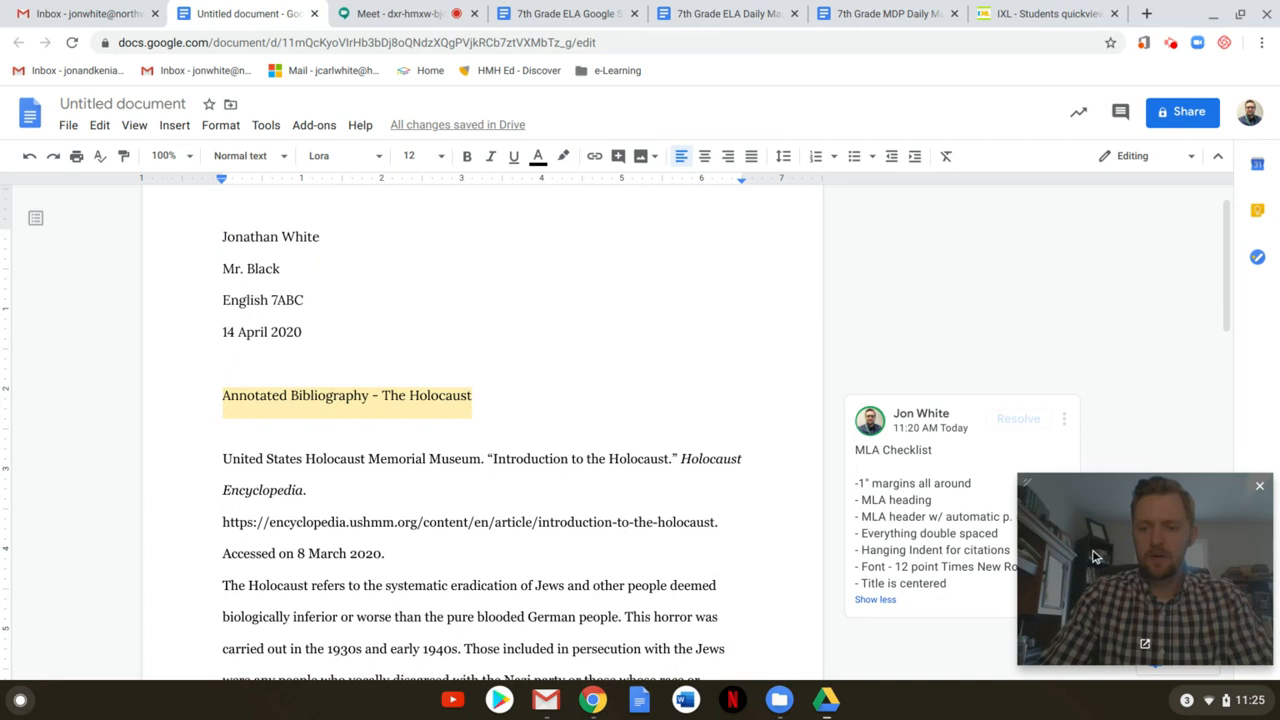
left_click_drag(1100, 565, 1100, 100)
scroll(409, 323, "up", 2)
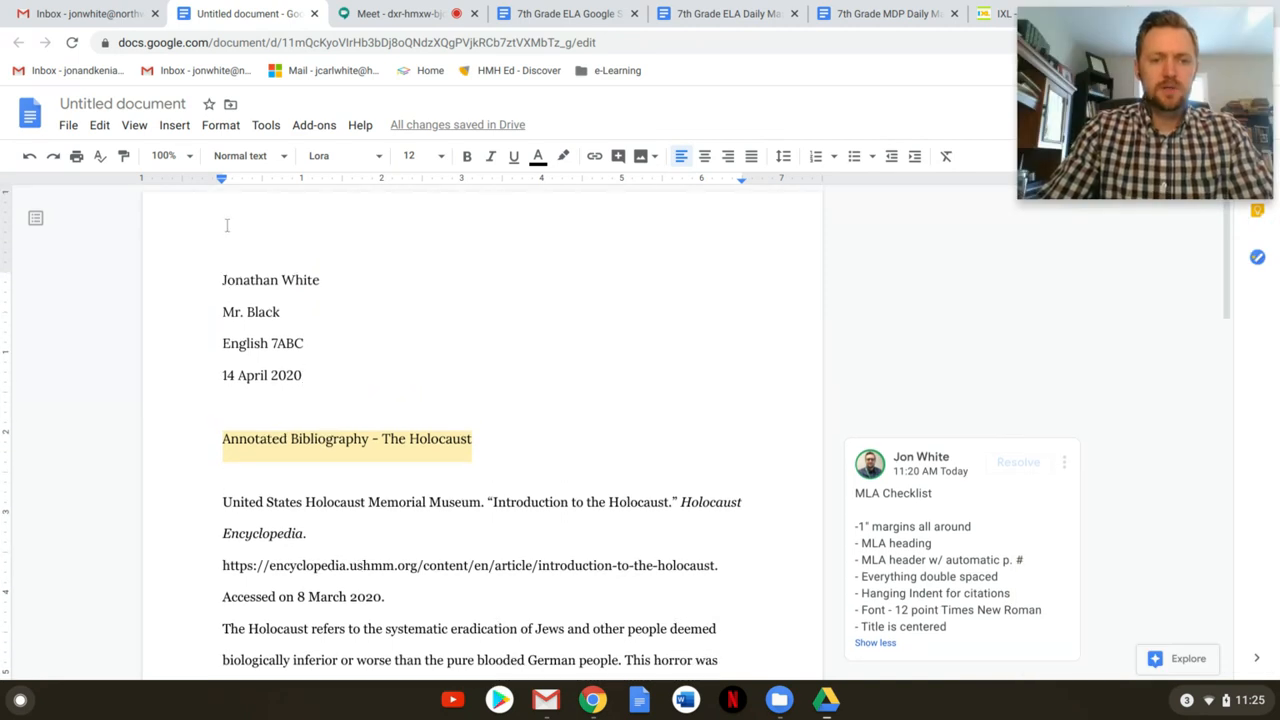
Insert an automatic page number at the top right of the header with Insert > Page numbers
double_click(516, 226)
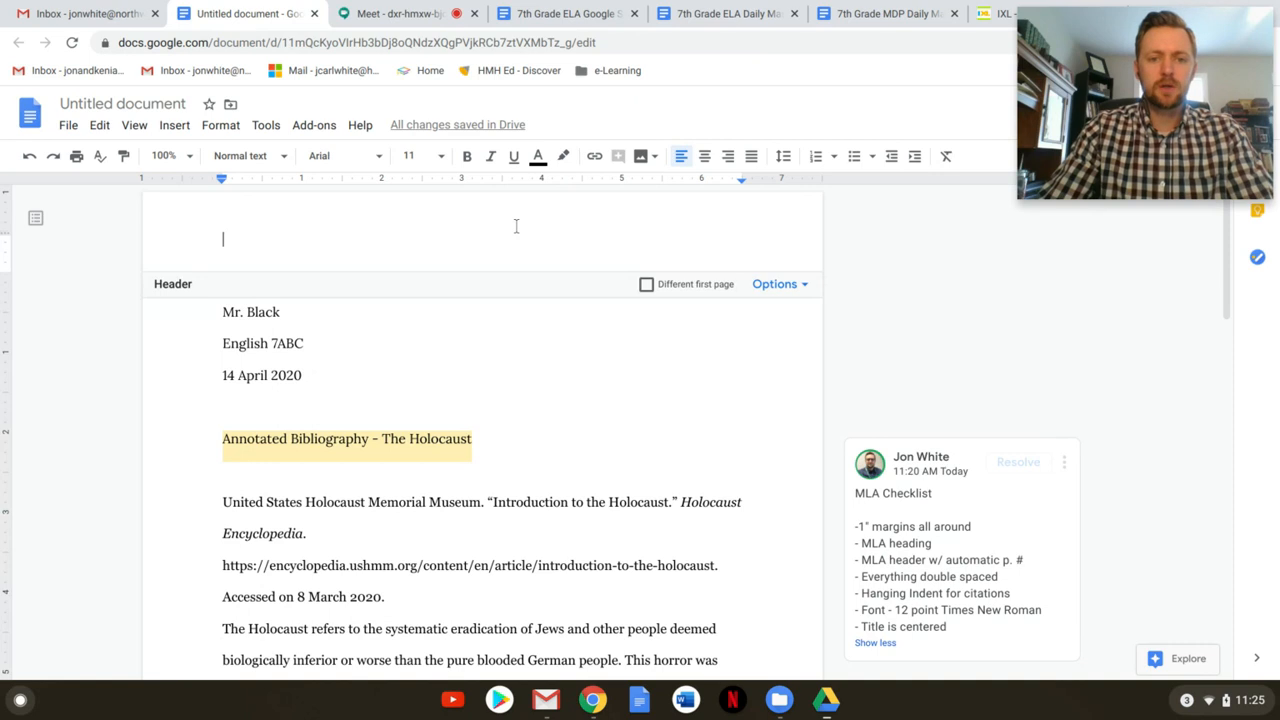
left_click(477, 328)
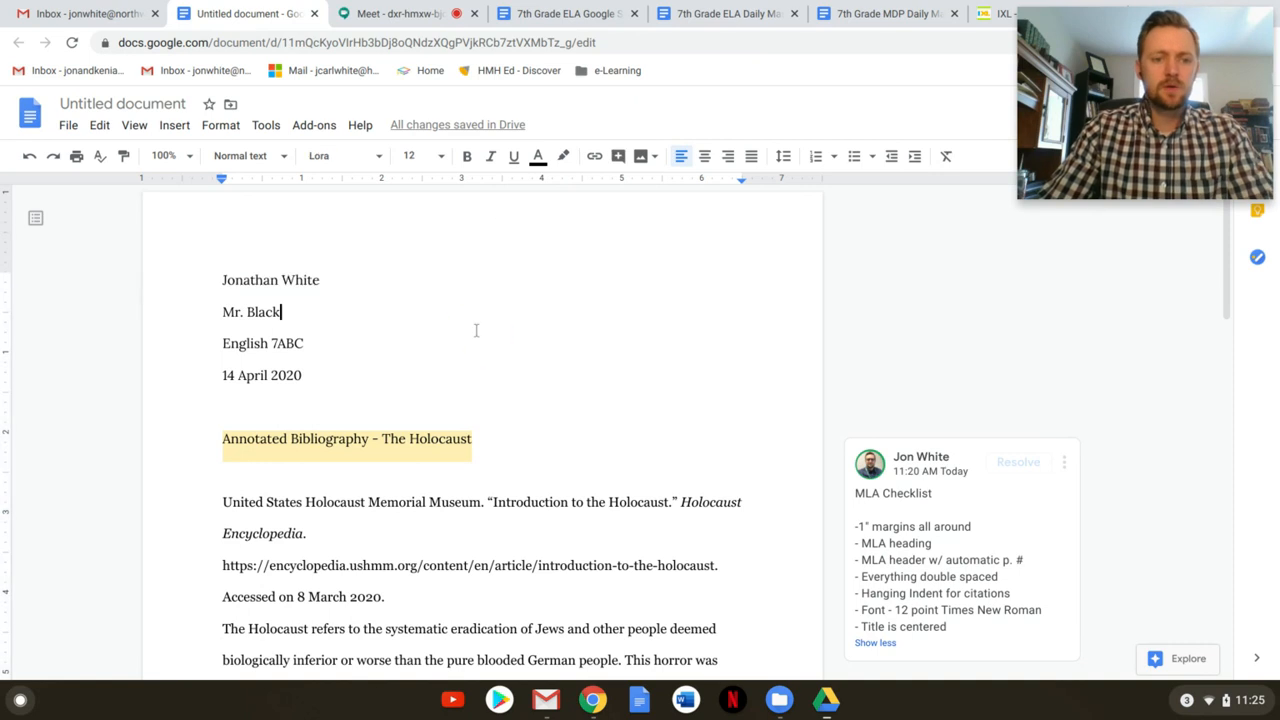
left_click(175, 126)
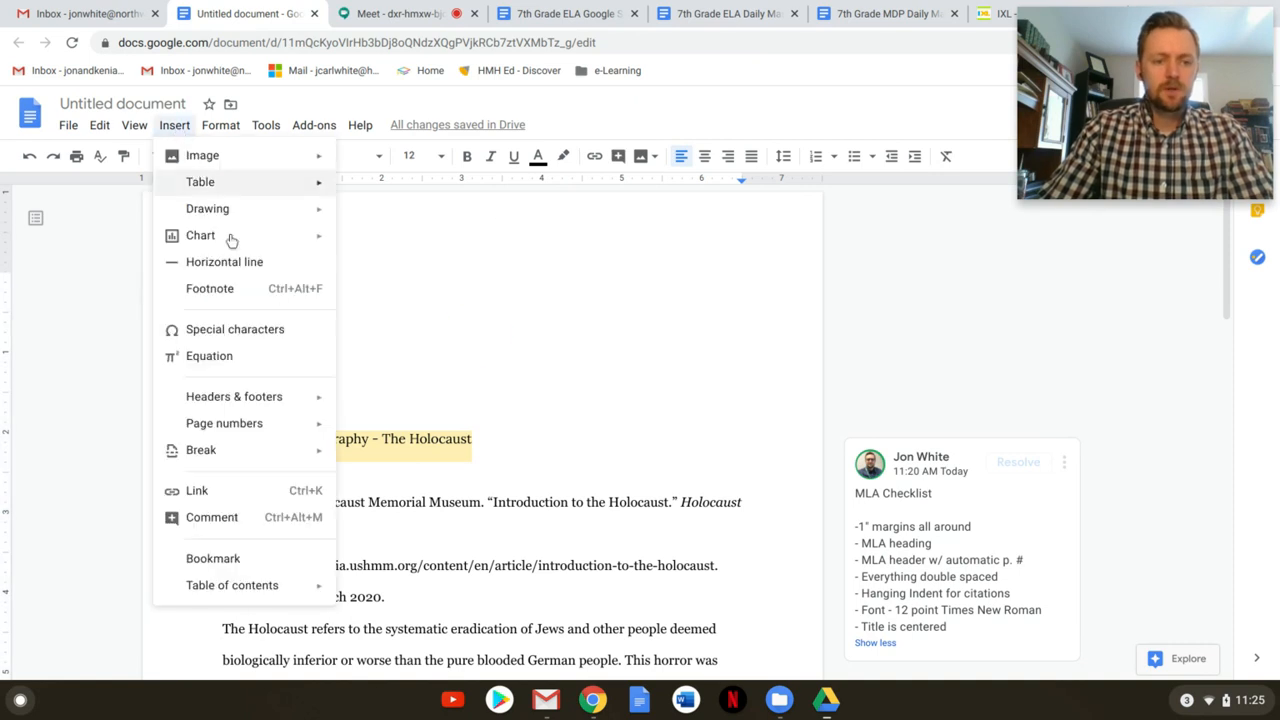
mouse_move(235, 398)
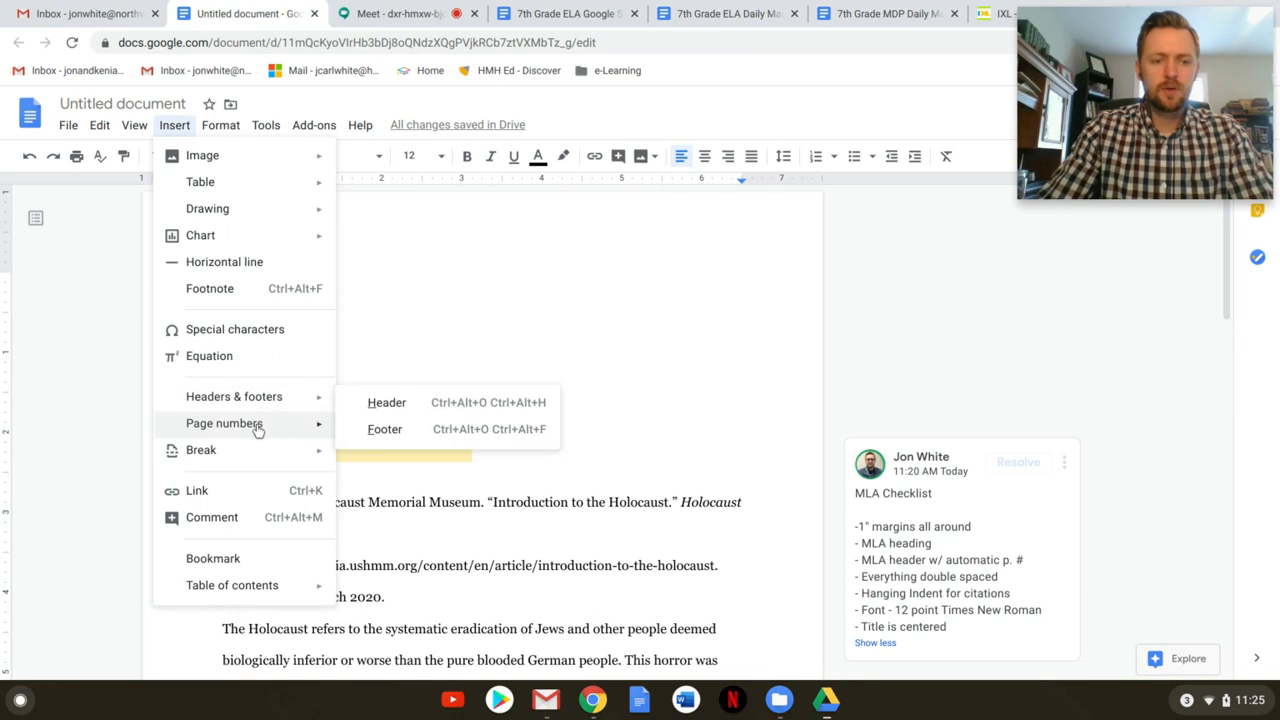
mouse_move(257, 428)
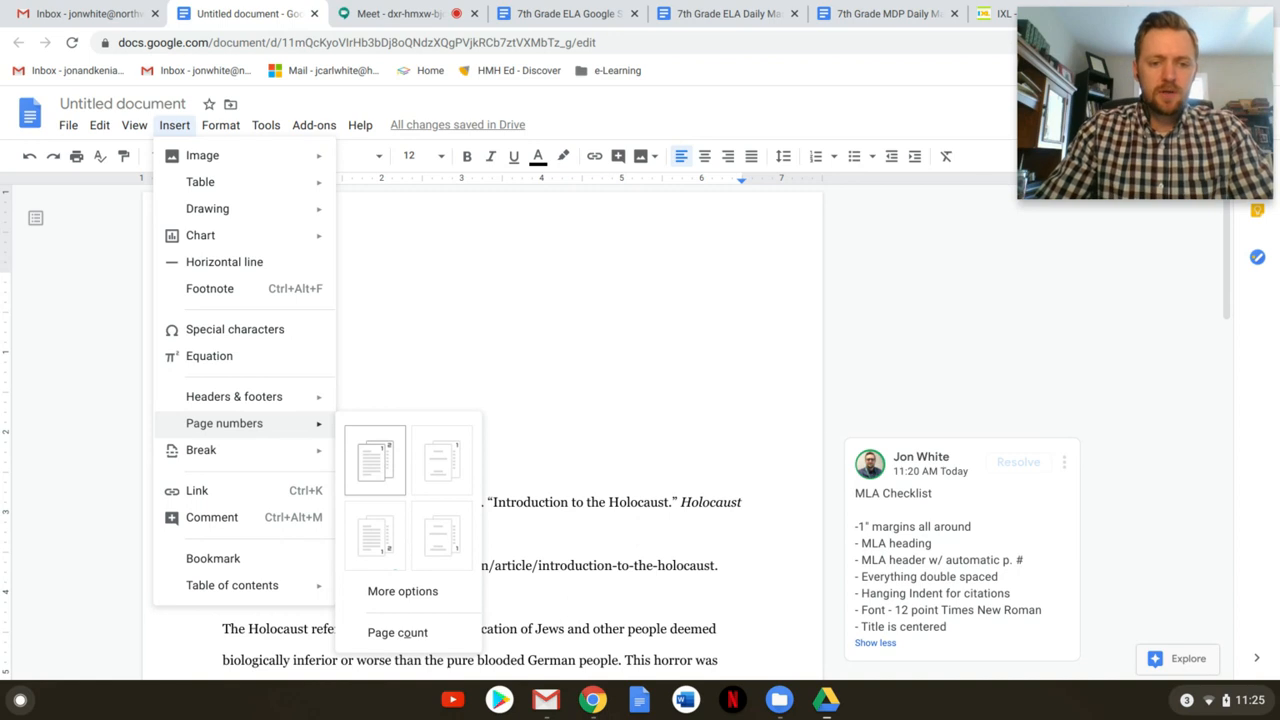
left_click(376, 465)
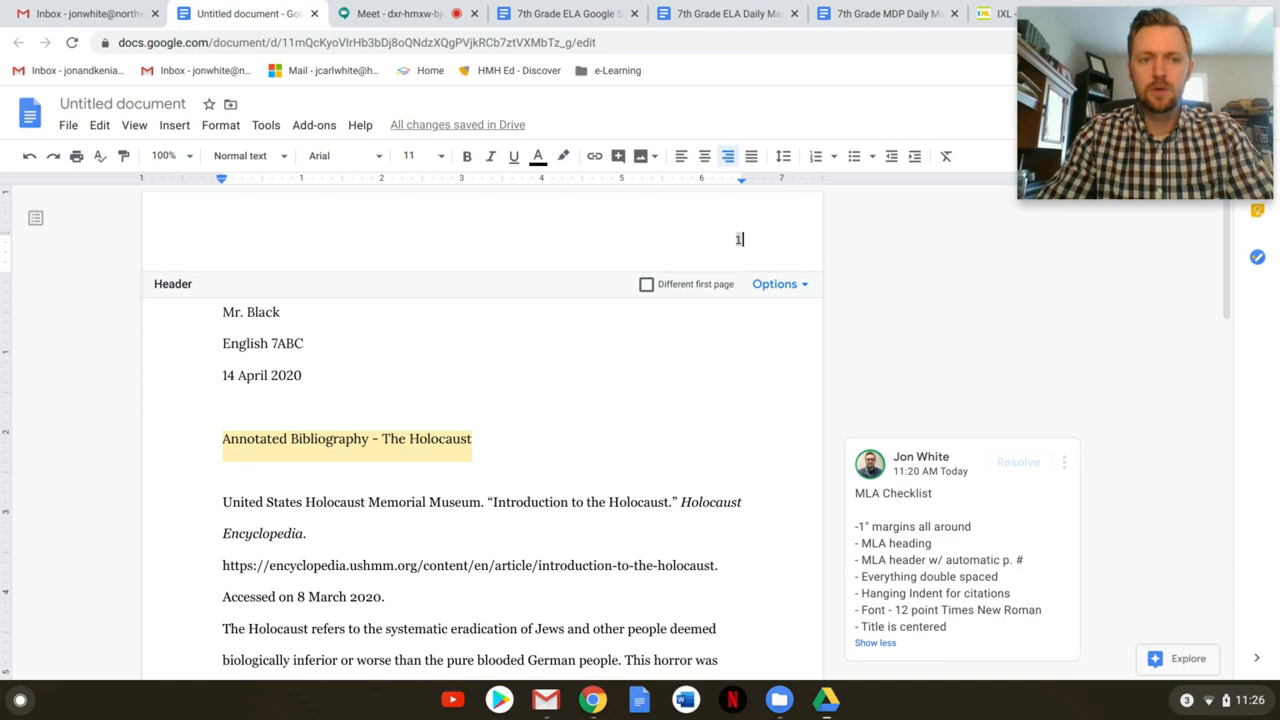
Type the student's surname before the page number in the header
double_click(718, 239)
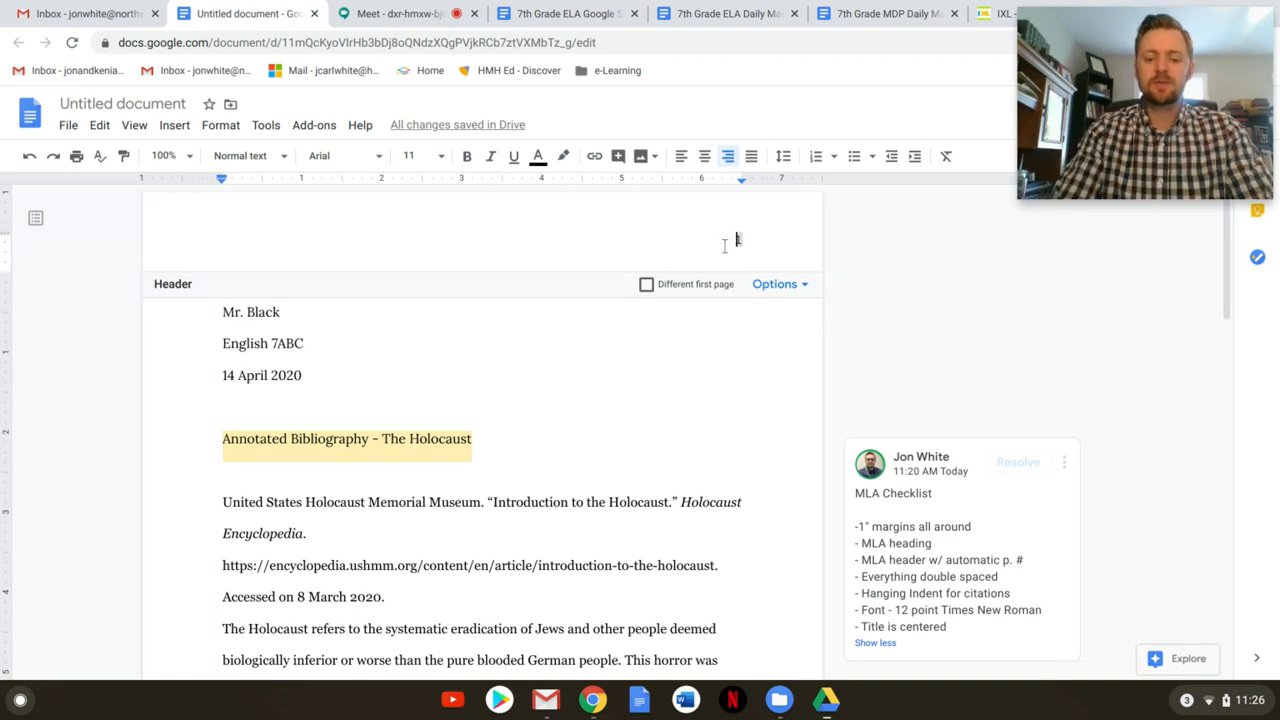
left_click(724, 246)
type("Whie")
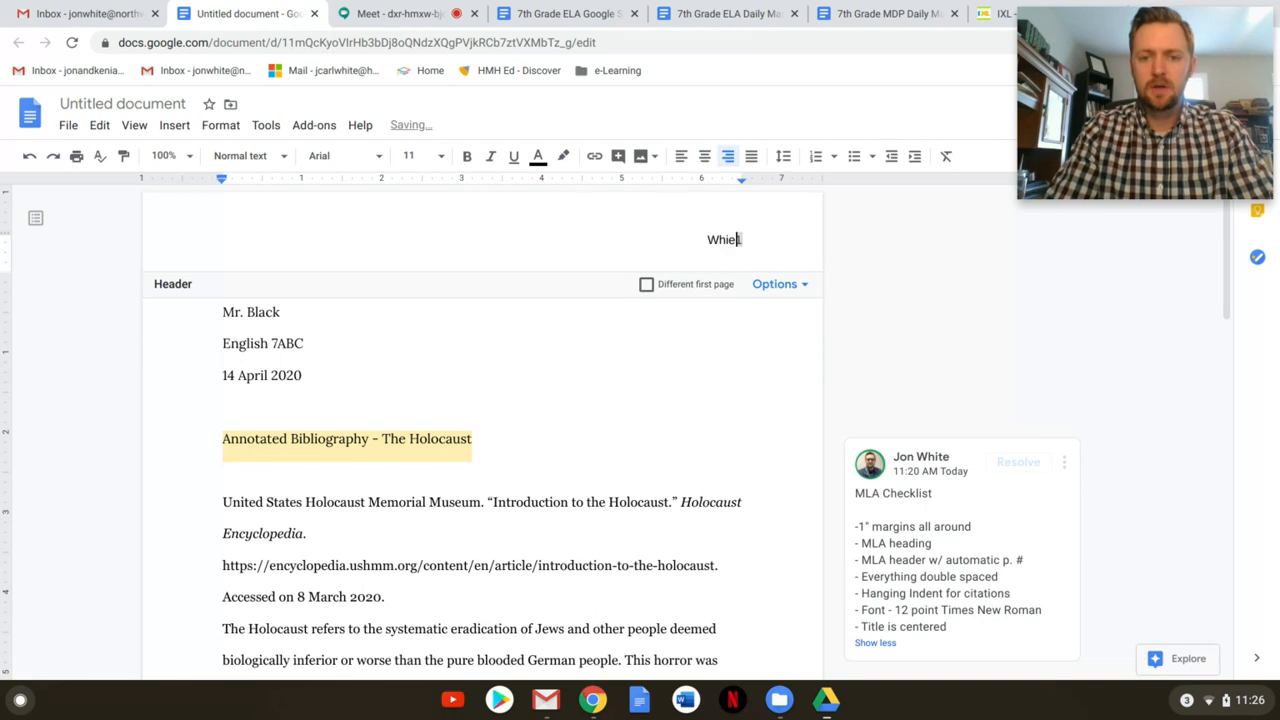
key("BackSpace")
type("te")
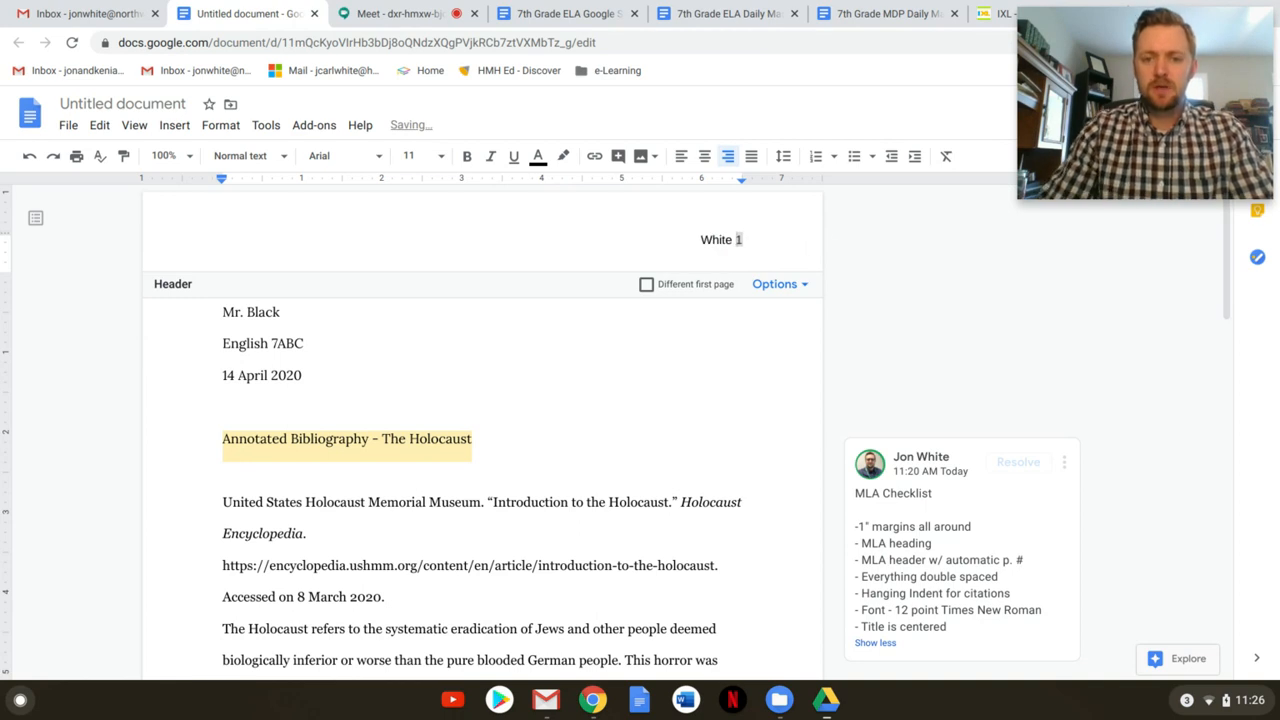
Set the header's surname and page number to 12 pt Times New Roman
key("shift+Left")
key("shift+Left")
key("Left")
key("Left")
key("Left")
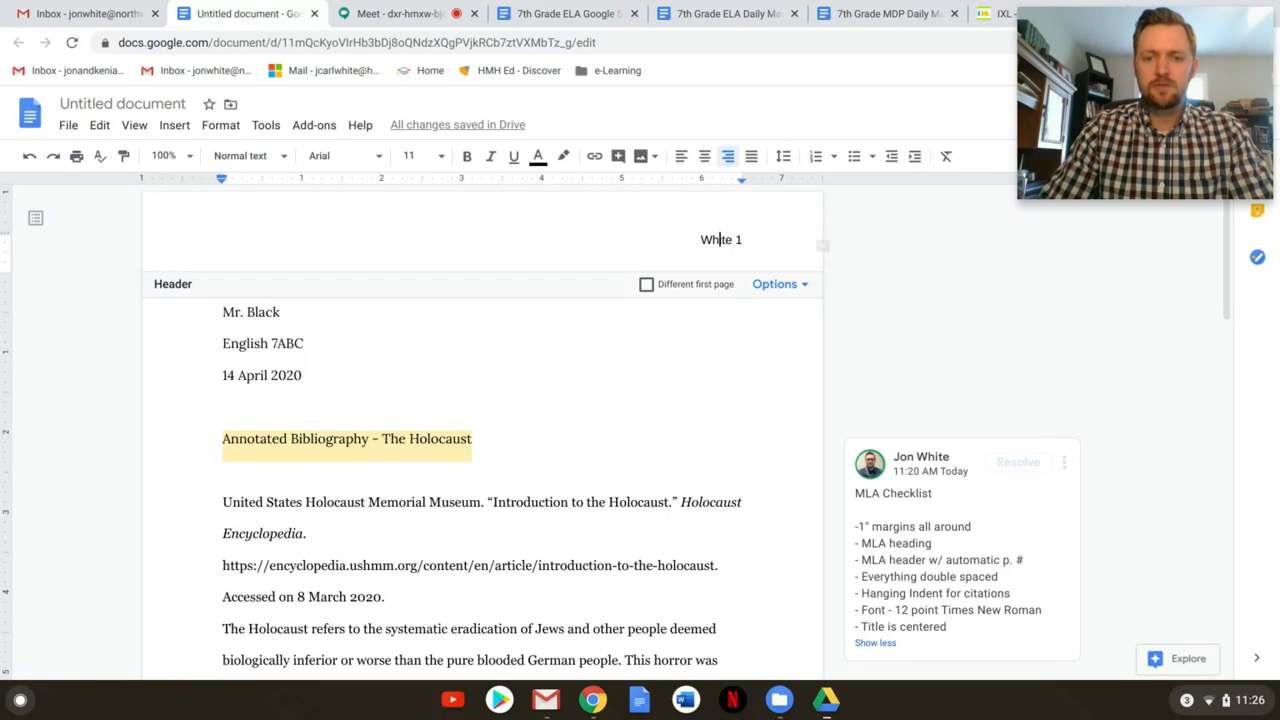
key("shift+Right")
key("shift+Right")
key("shift+Right")
key("shift+Right")
key("shift+Right")
key("shift+Right")
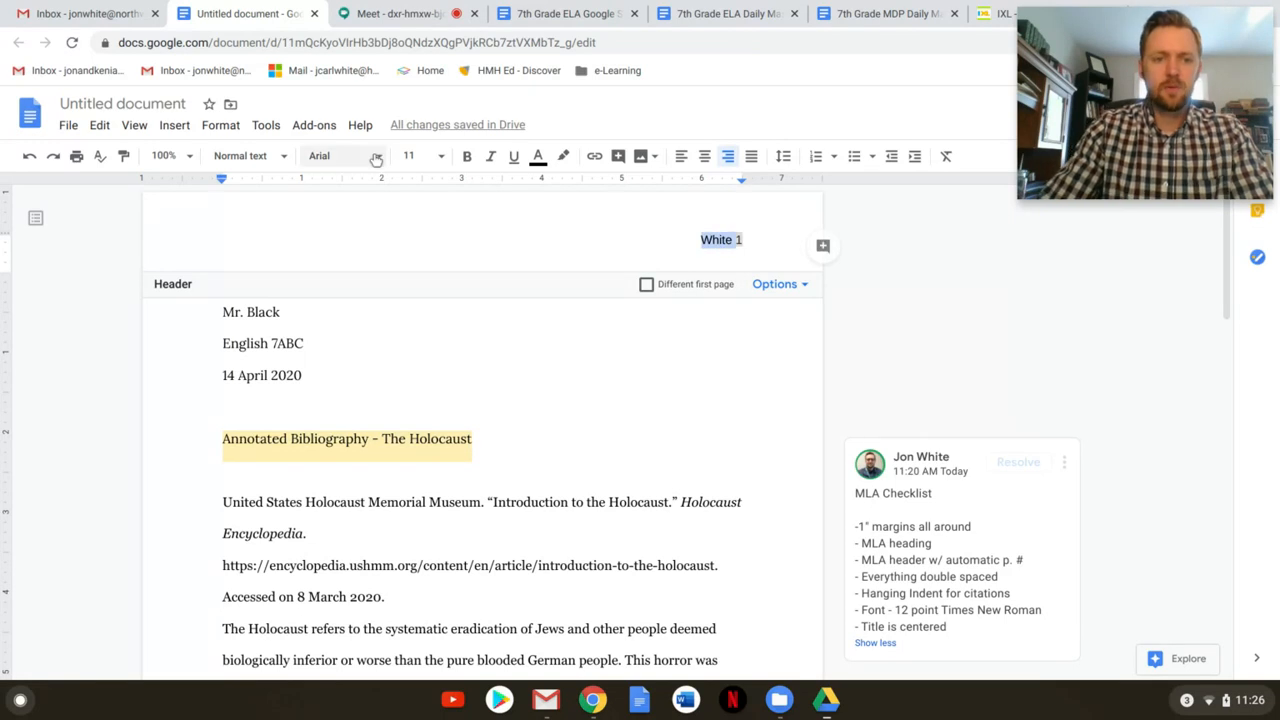
left_click(330, 156)
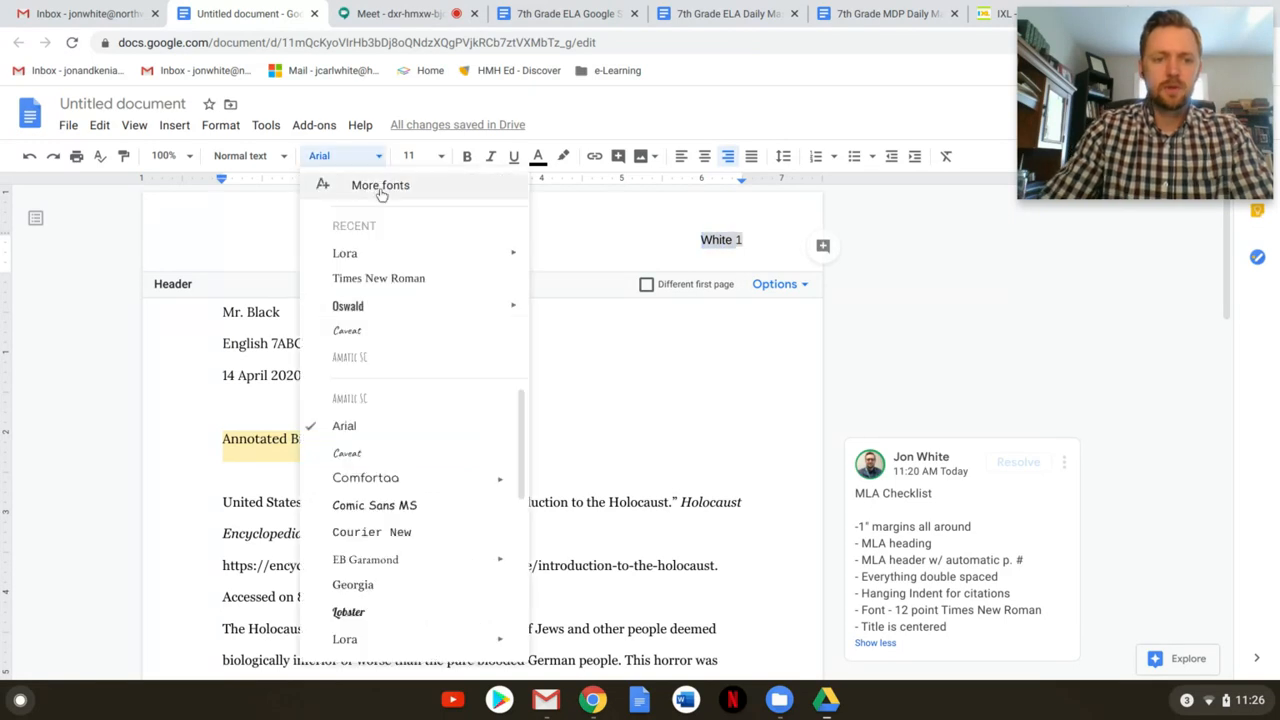
left_click(380, 282)
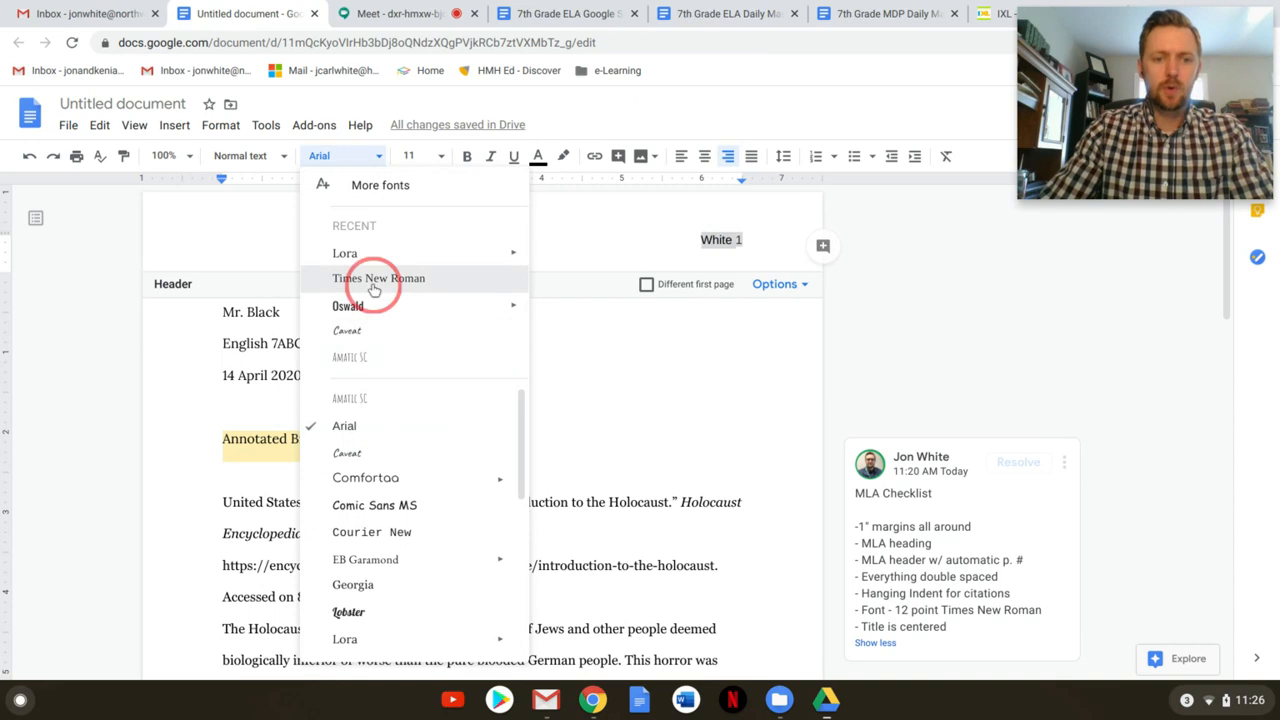
left_click(440, 156)
left_click(416, 292)
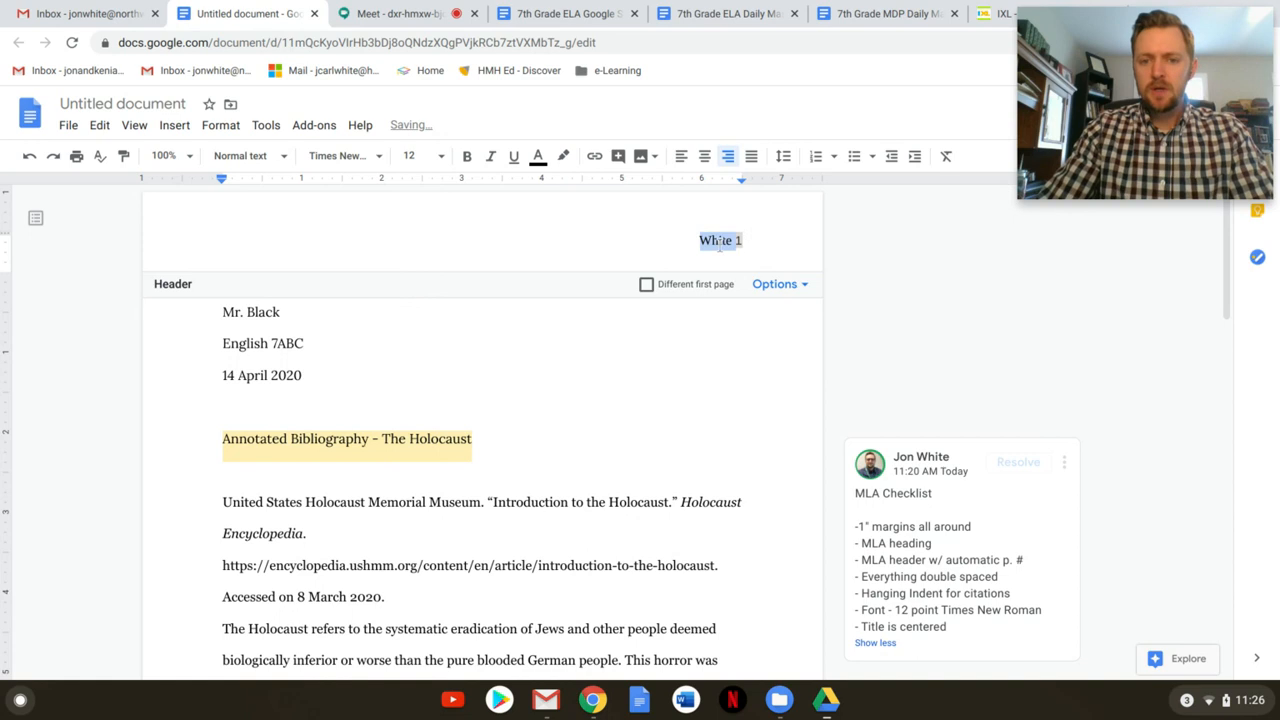
left_click(503, 343)
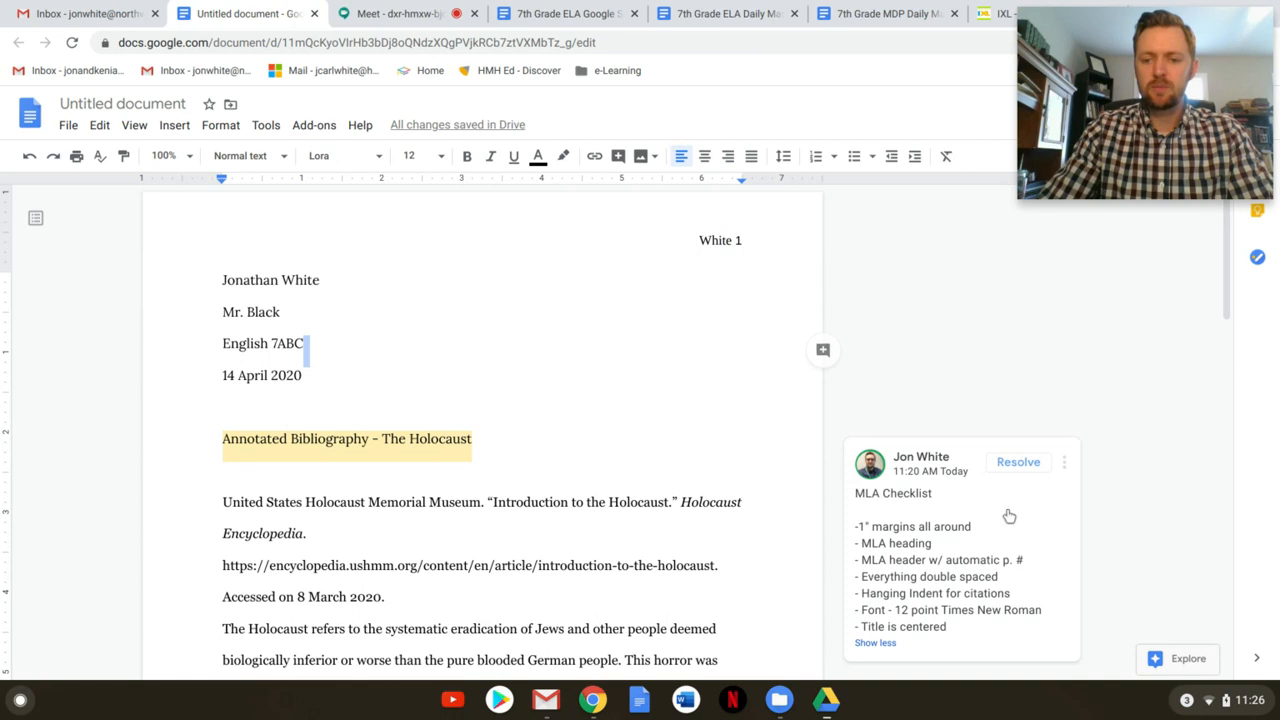
scroll(928, 478, "down", 1)
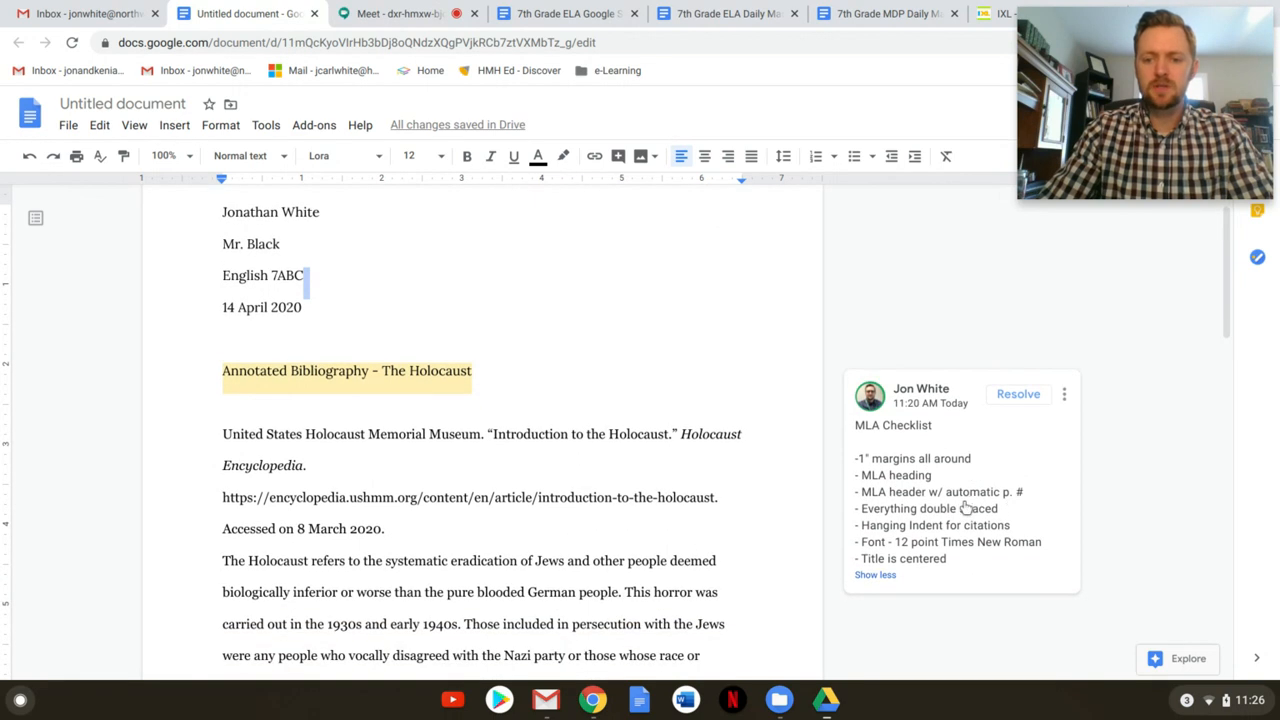
left_click(409, 341)
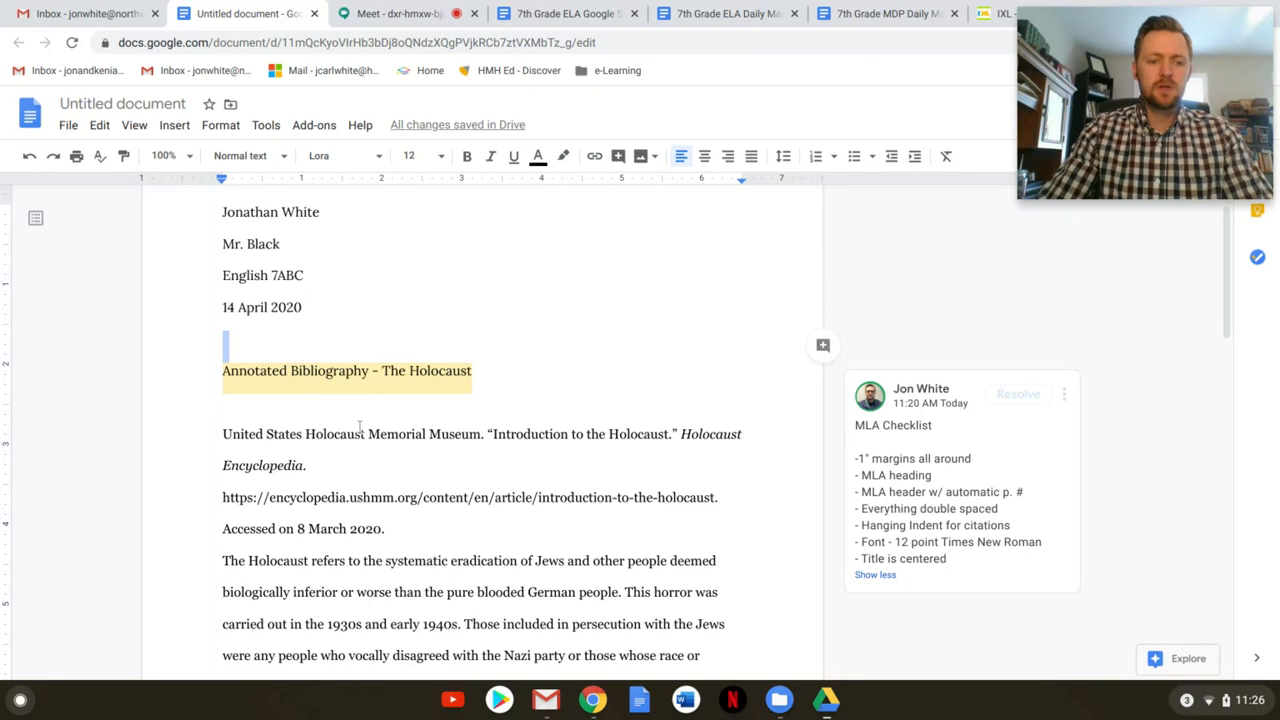
scroll(360, 428, "down", 2)
scroll(352, 431, "up", 3)
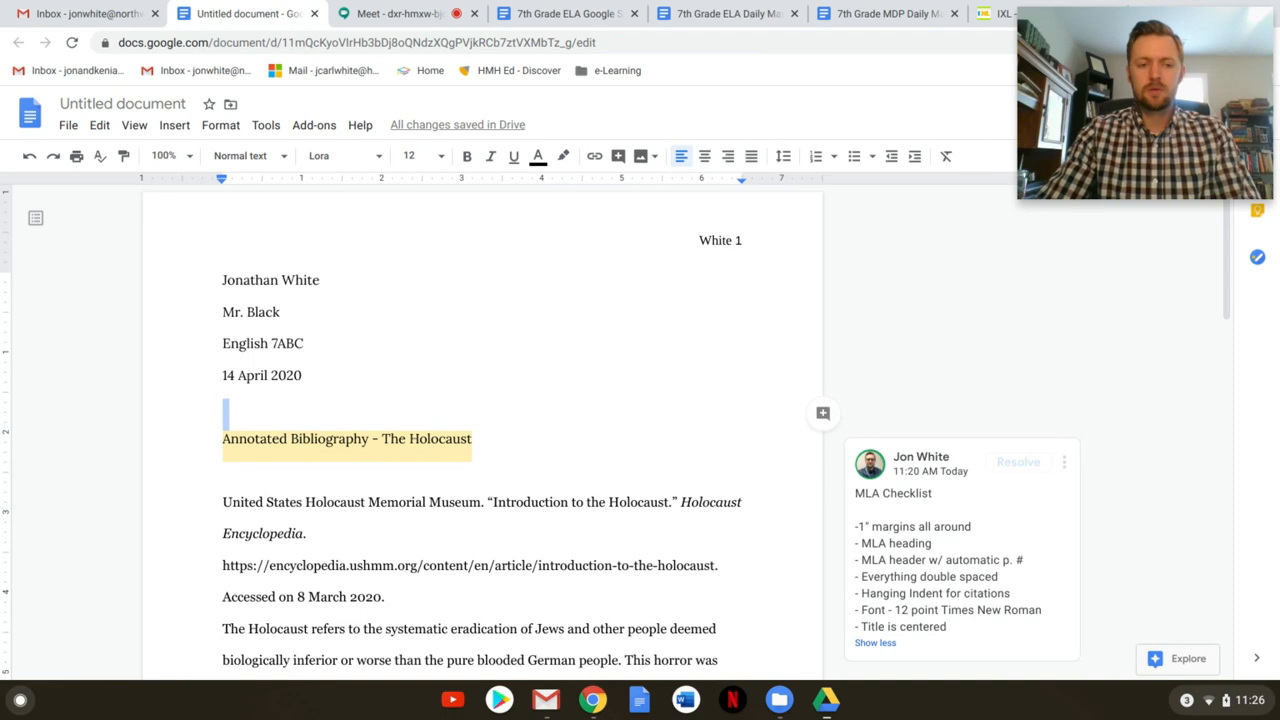
Select the whole document and remove the space before paragraphs, keeping double spacing
key("ctrl+a")
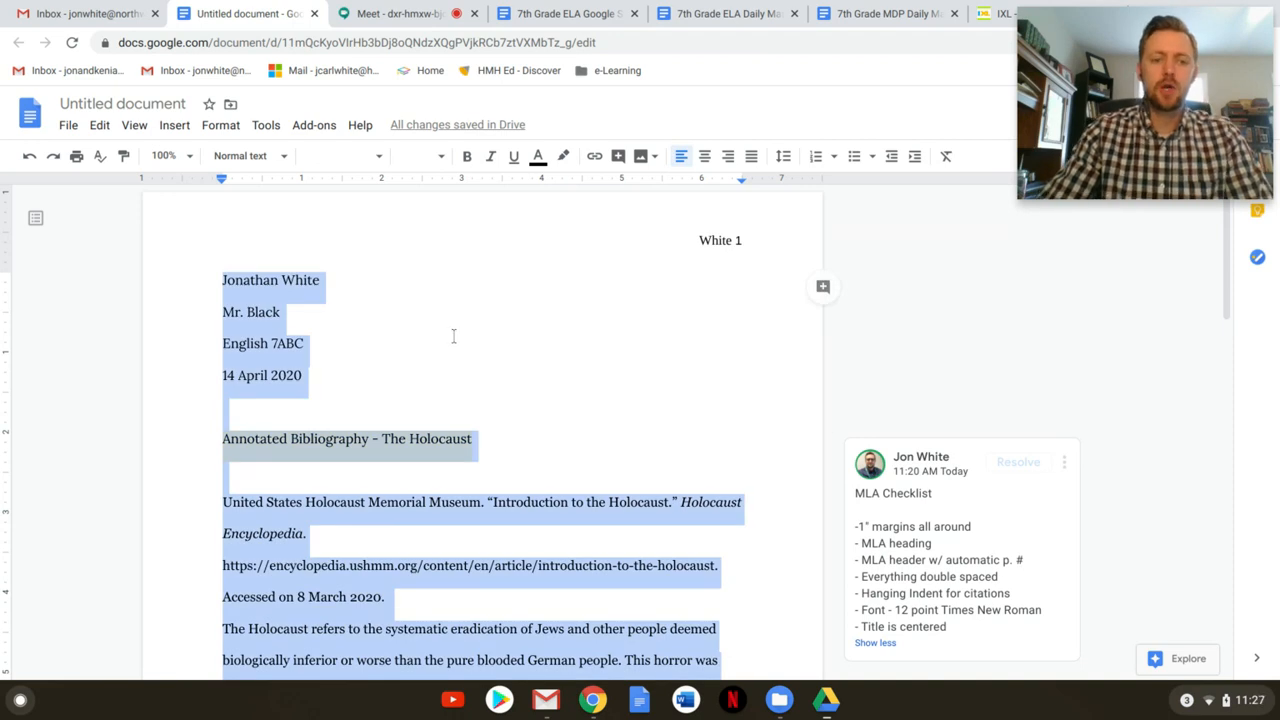
left_click(784, 158)
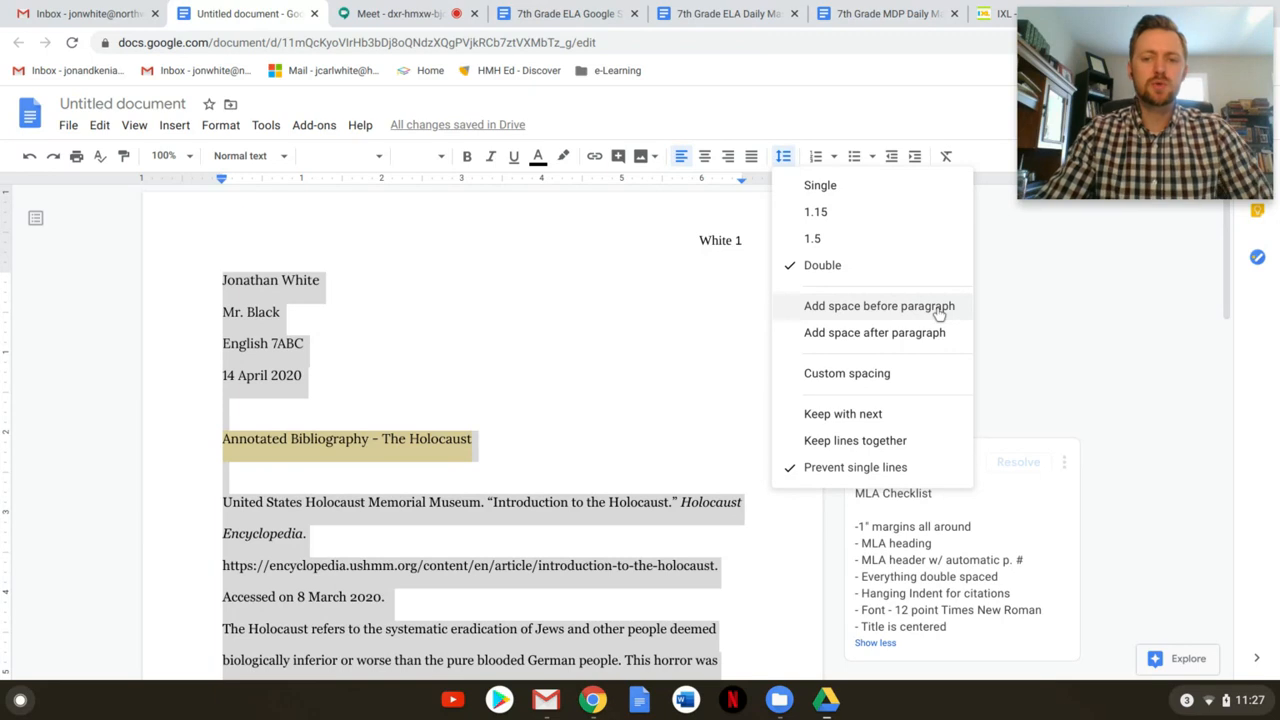
left_click(873, 309)
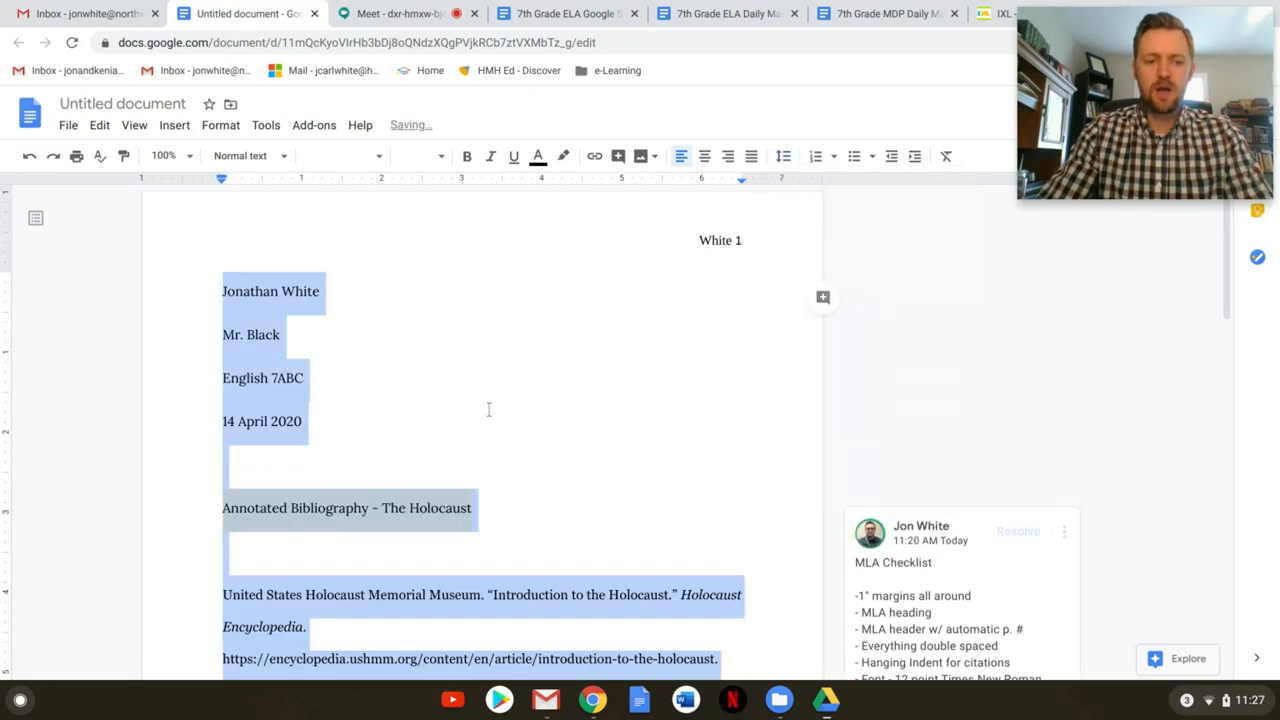
scroll(470, 422, "down", 2)
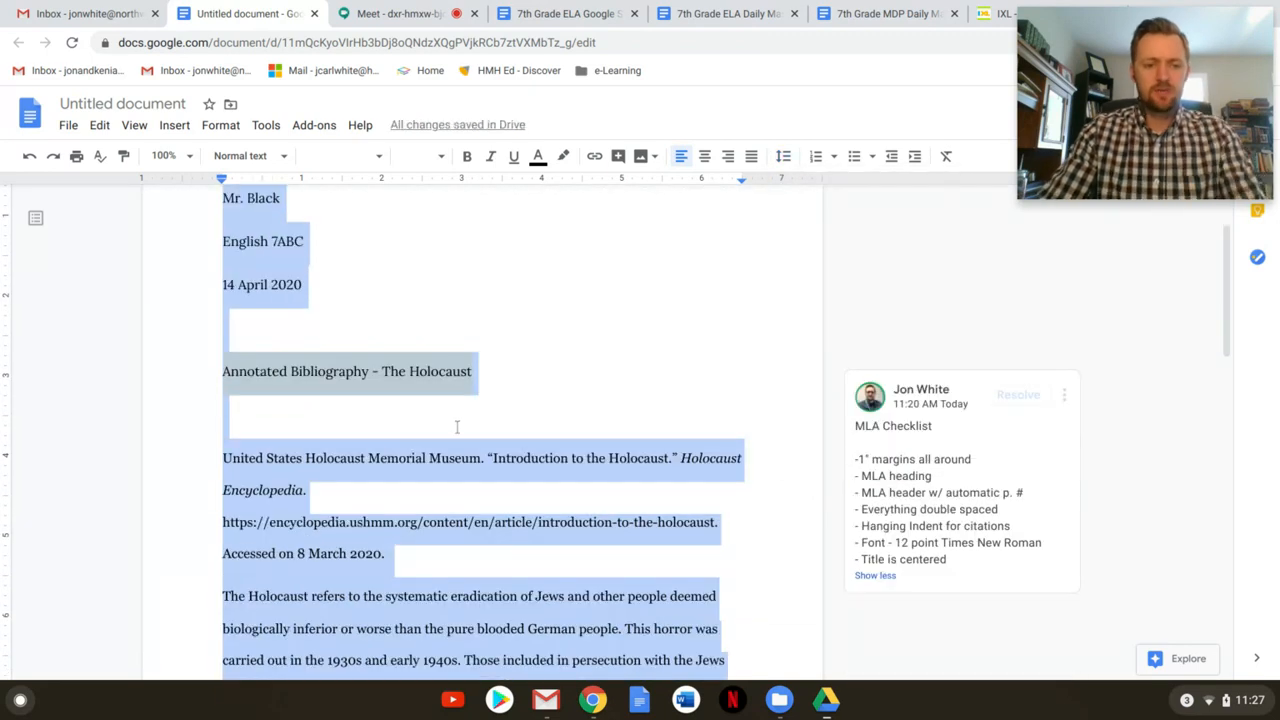
scroll(475, 415, "up", 2)
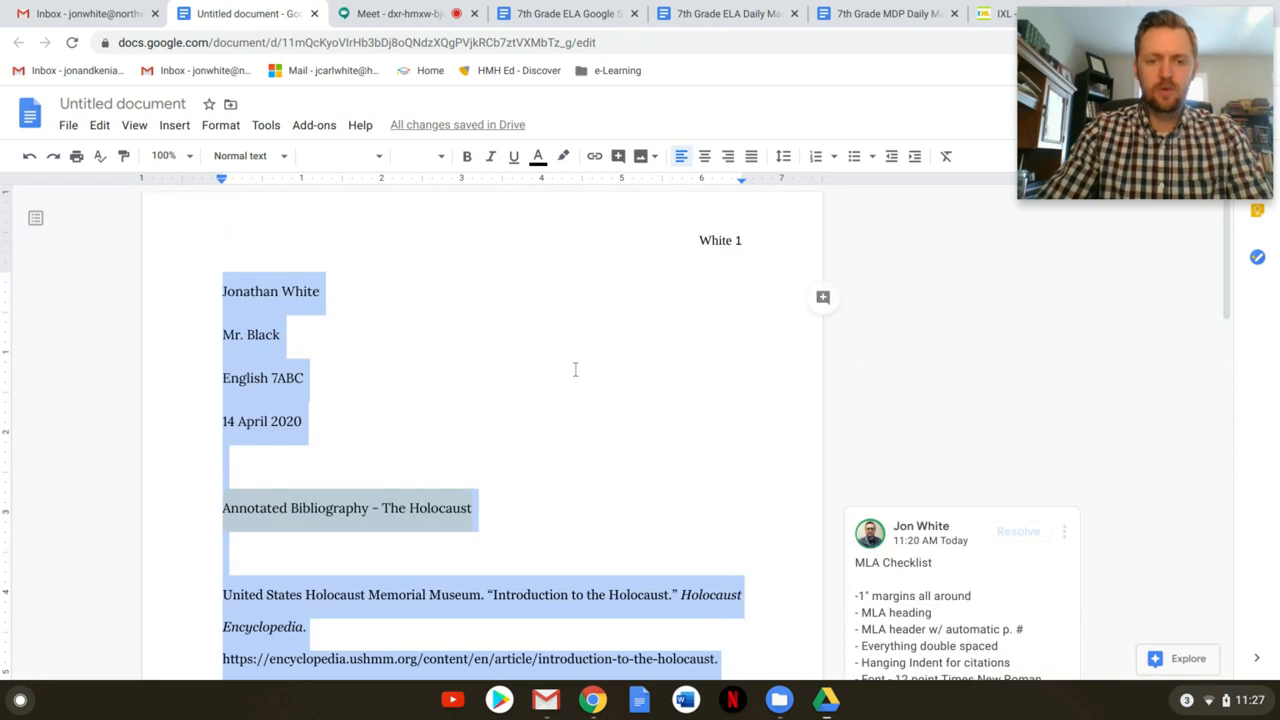
left_click(786, 157)
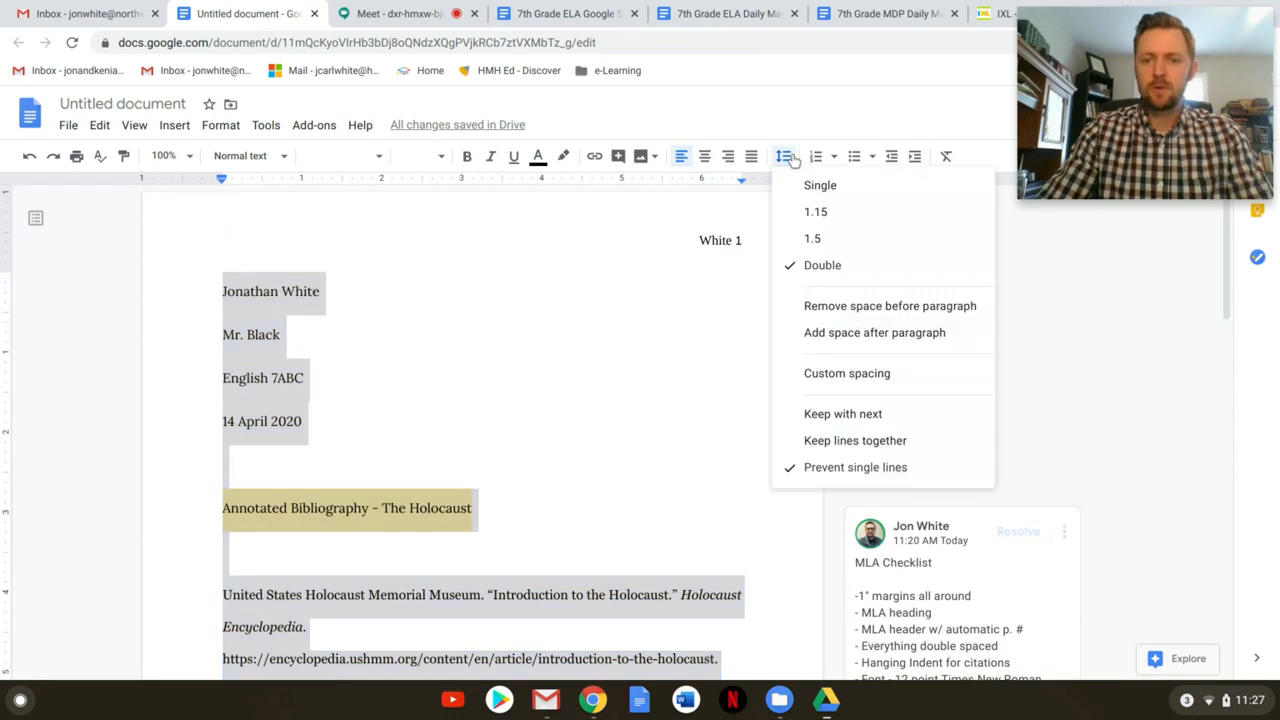
left_click(830, 308)
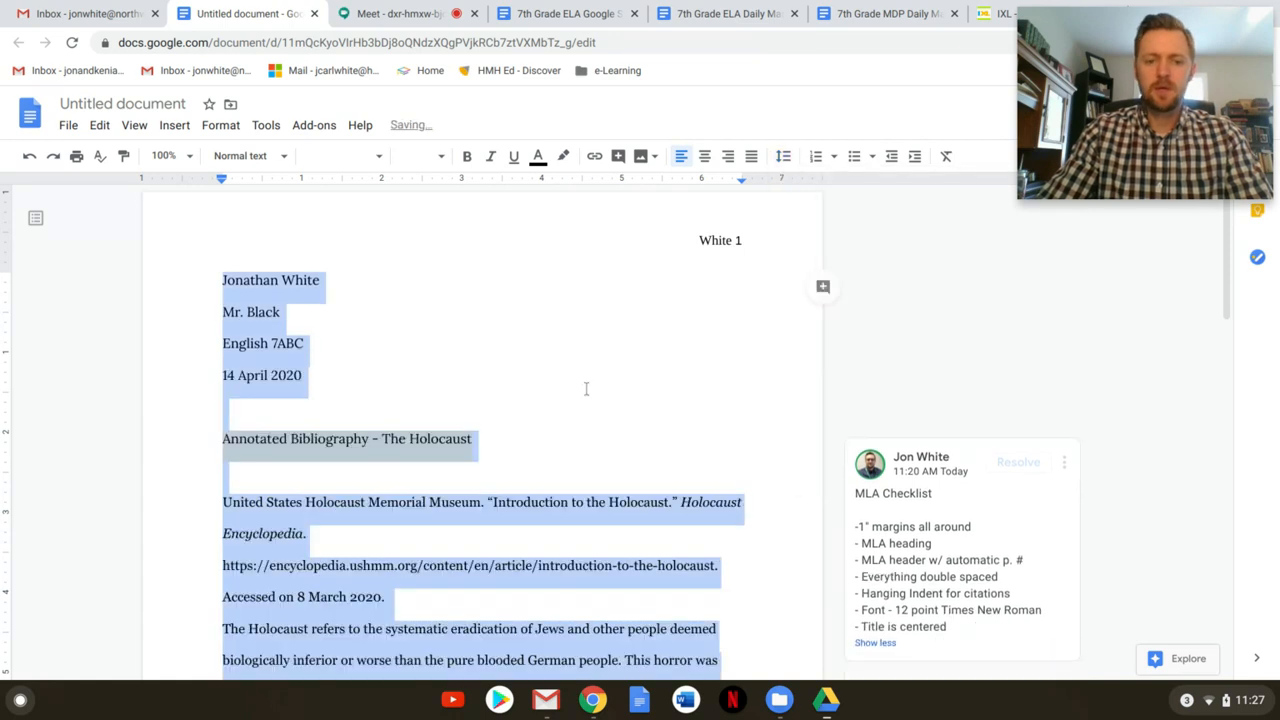
scroll(760, 420, "down", 1)
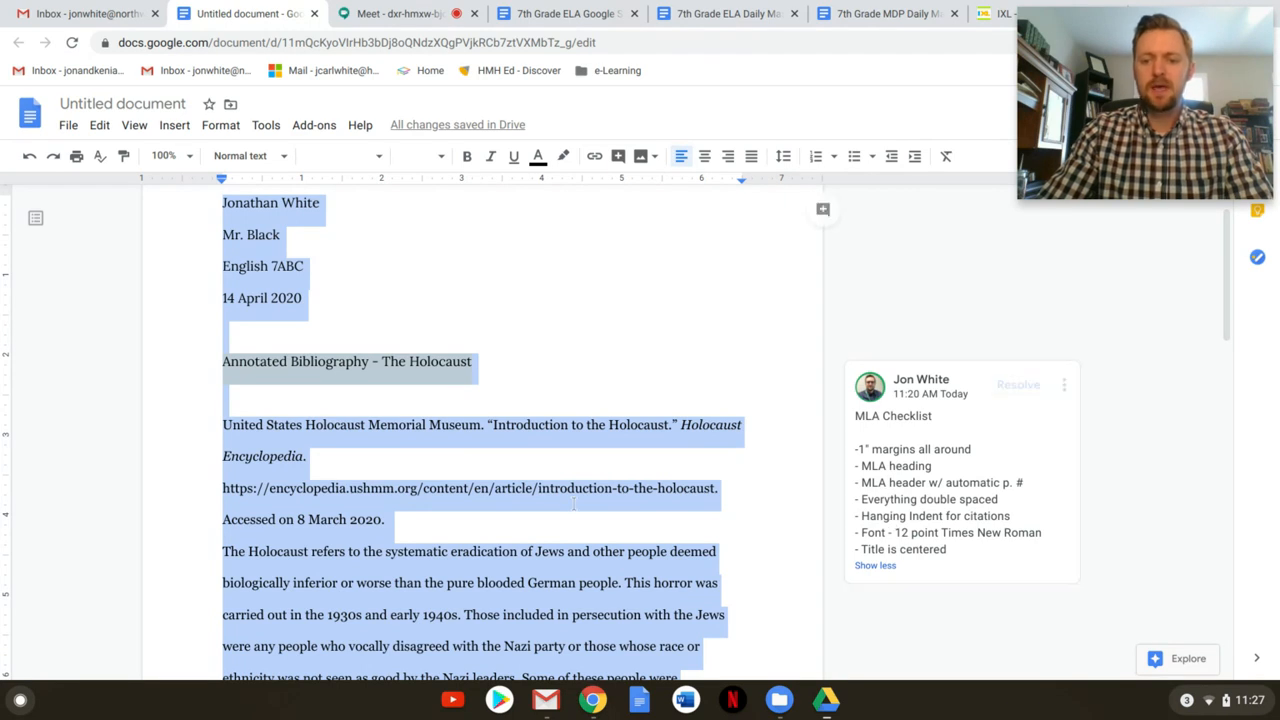
Select the United States Holocaust Memorial Museum citation from its start through 'Accessed on 8 March 2020.'
left_click(473, 538)
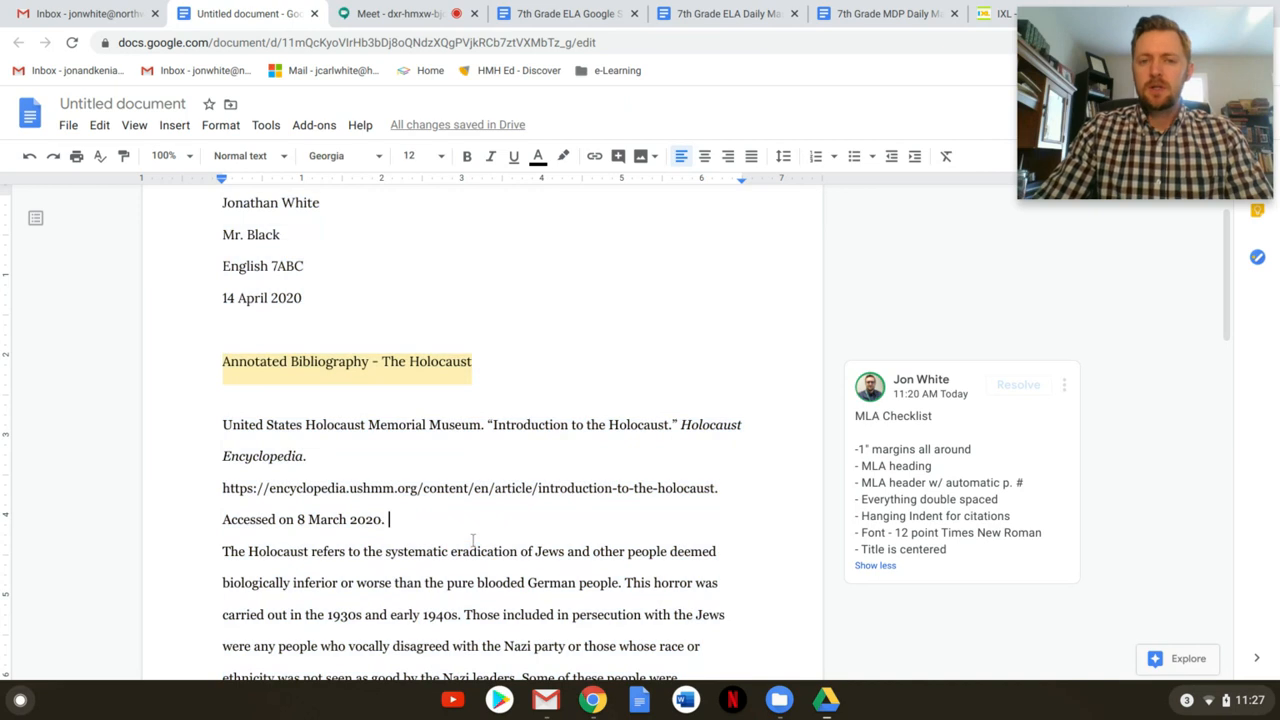
scroll(480, 530, "down", 1)
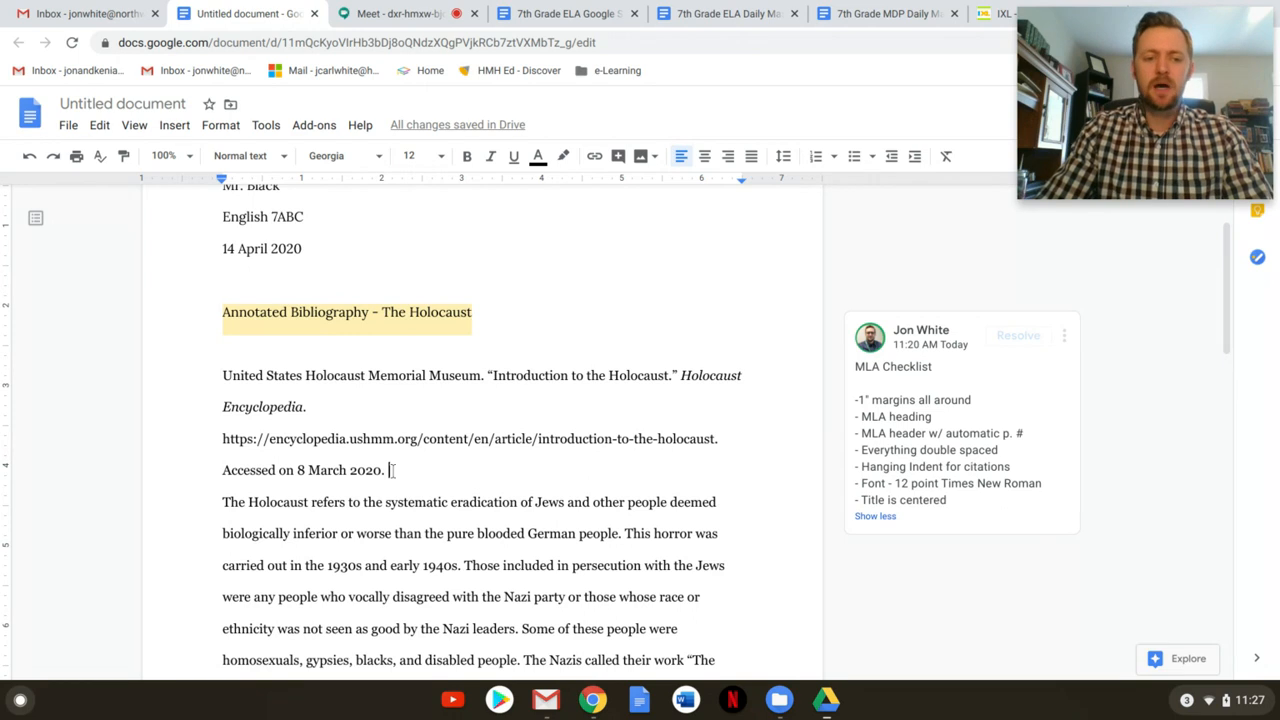
left_click_drag(390, 470, 298, 408)
left_click_drag(232, 383, 213, 374)
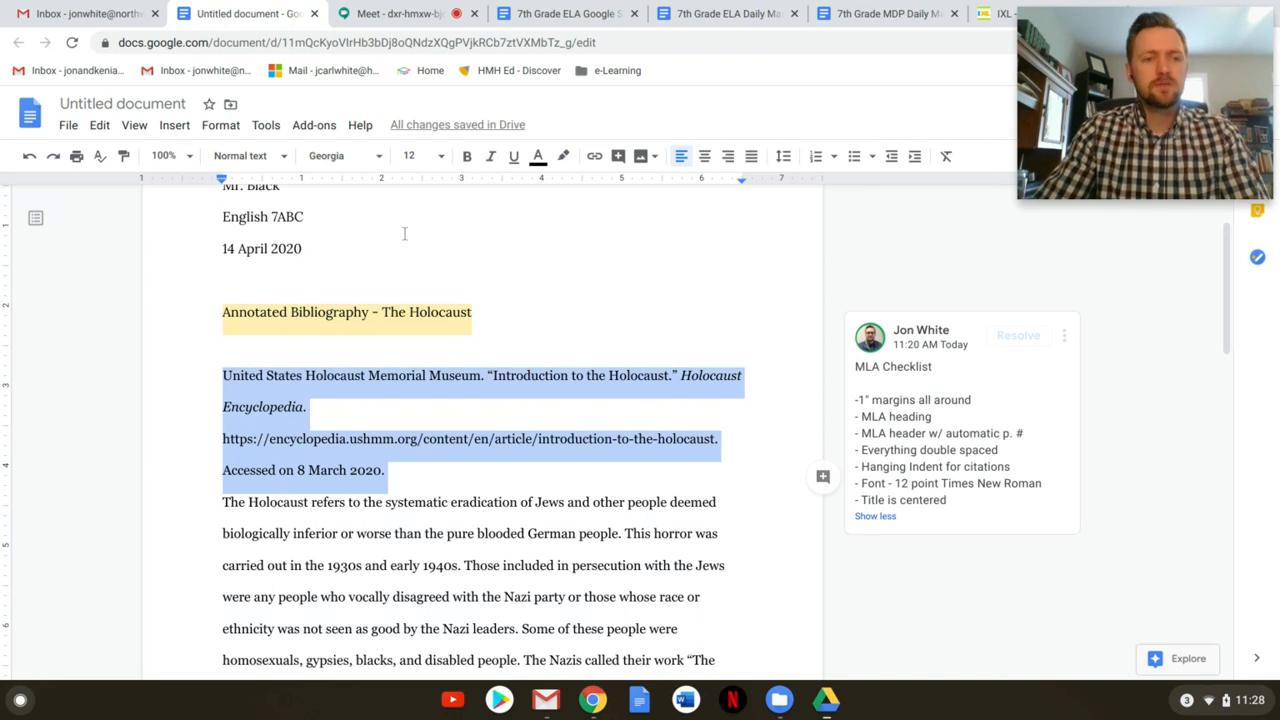
Show the ruler and drag the indent markers so the citation's first line sits at the margin
left_click(134, 127)
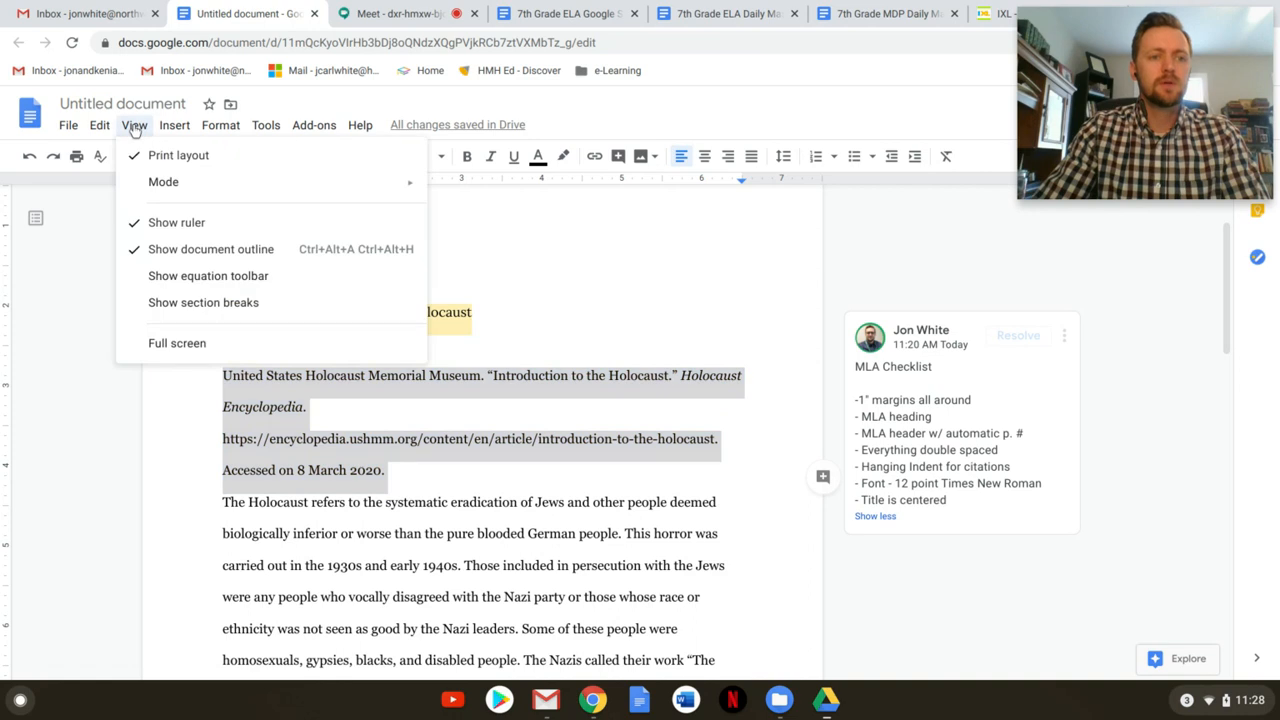
left_click(161, 229)
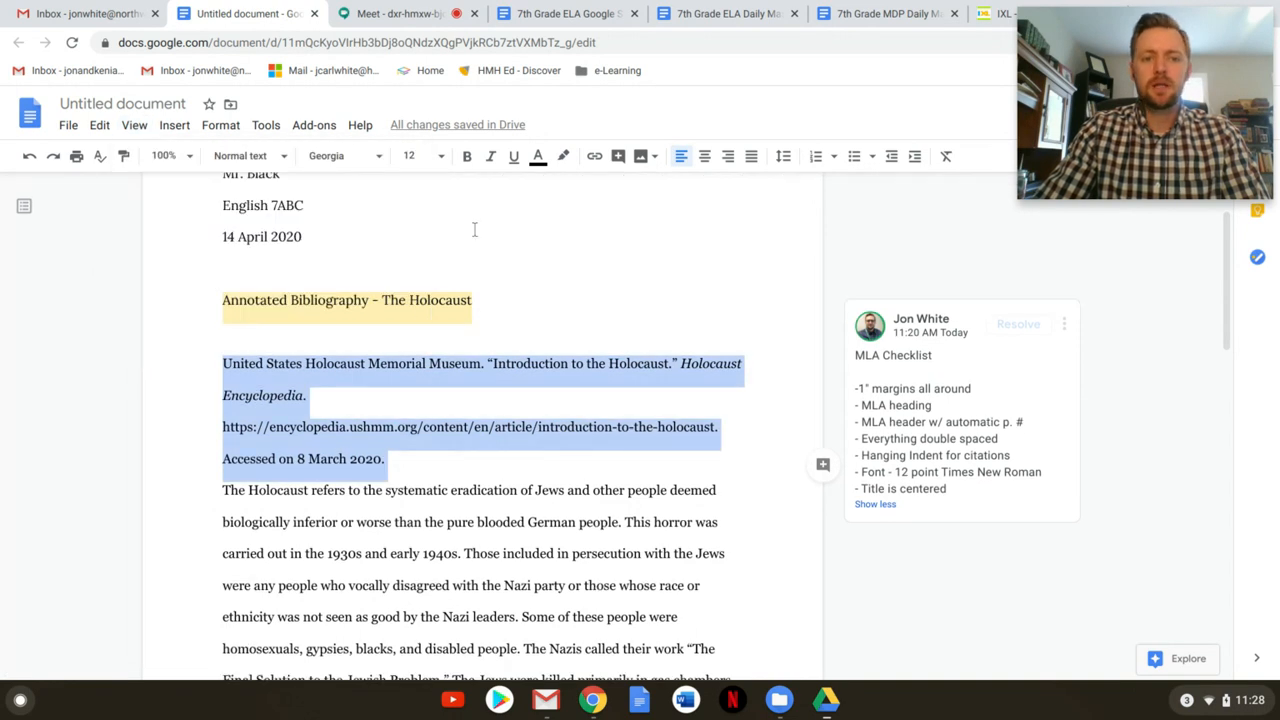
scroll(468, 232, "up", 3)
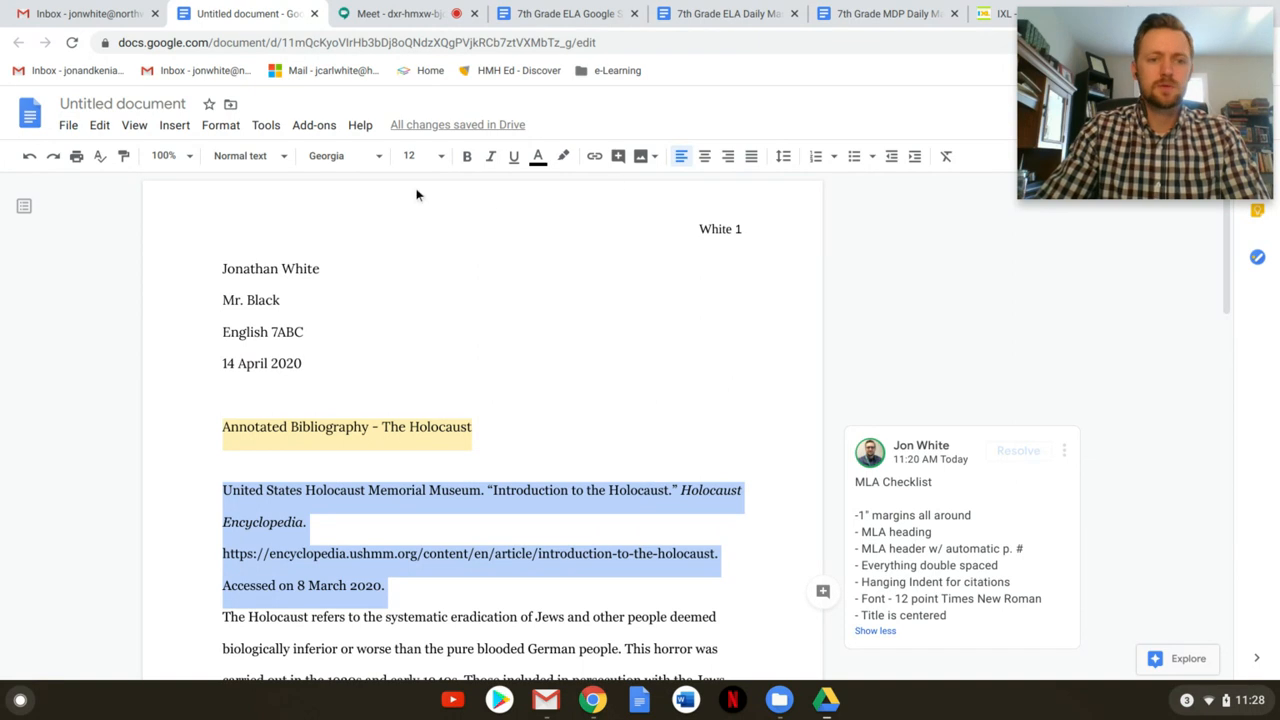
left_click(134, 125)
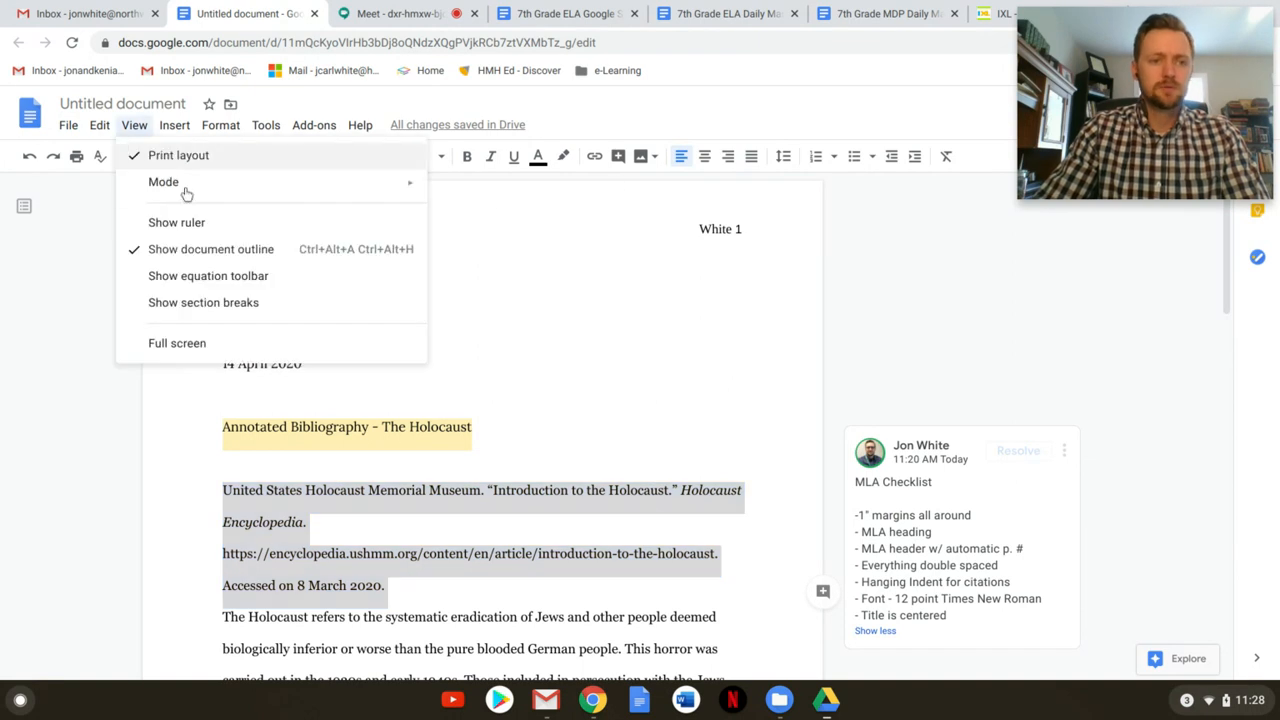
left_click(203, 233)
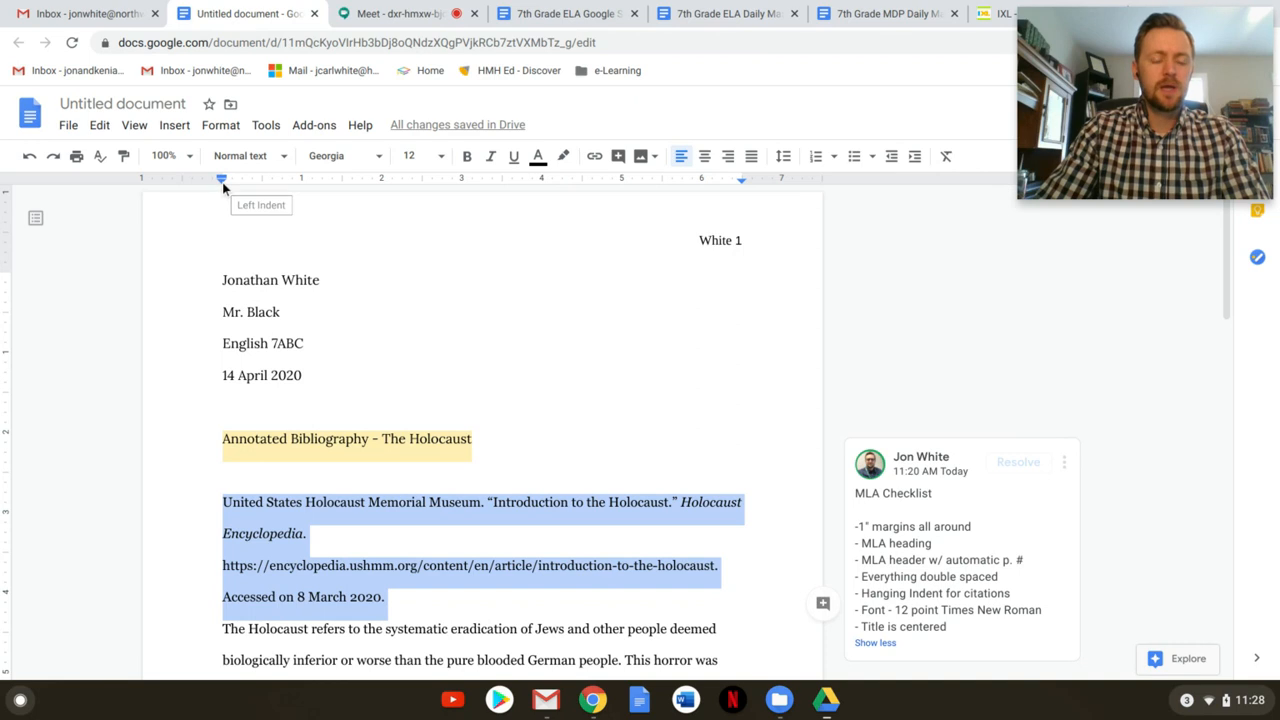
left_click_drag(223, 188, 262, 186)
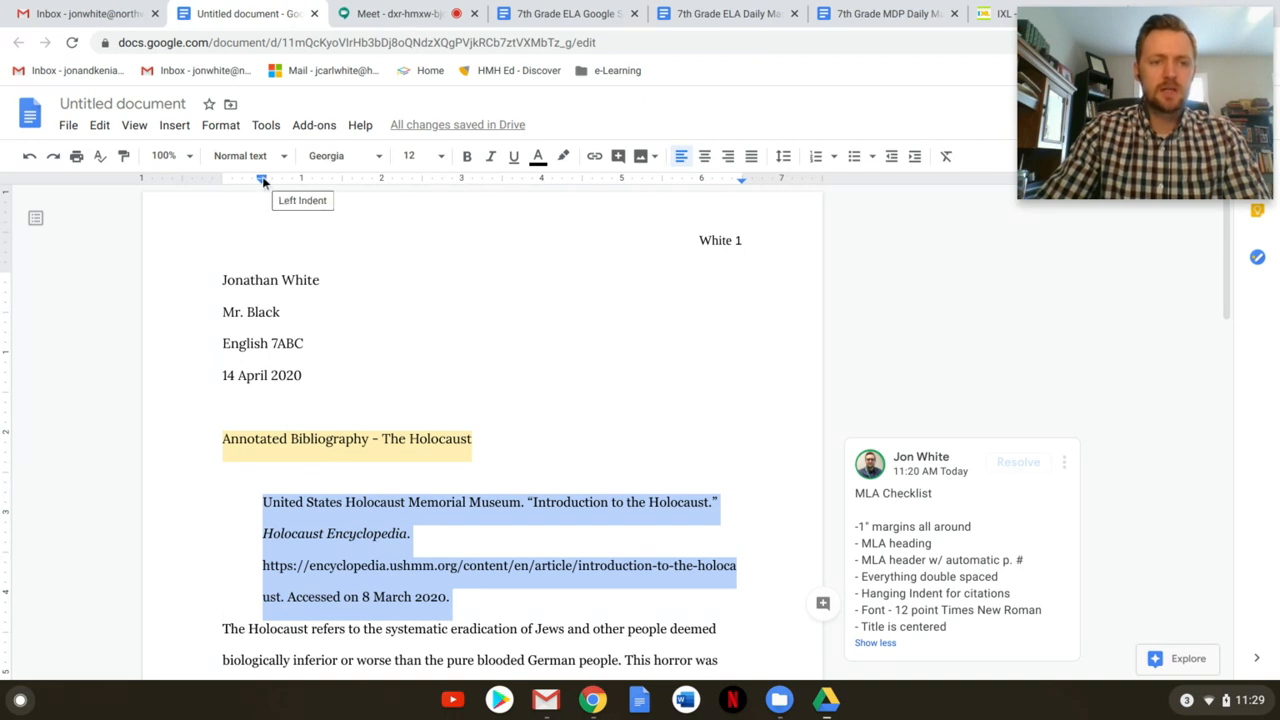
left_click_drag(262, 176, 222, 183)
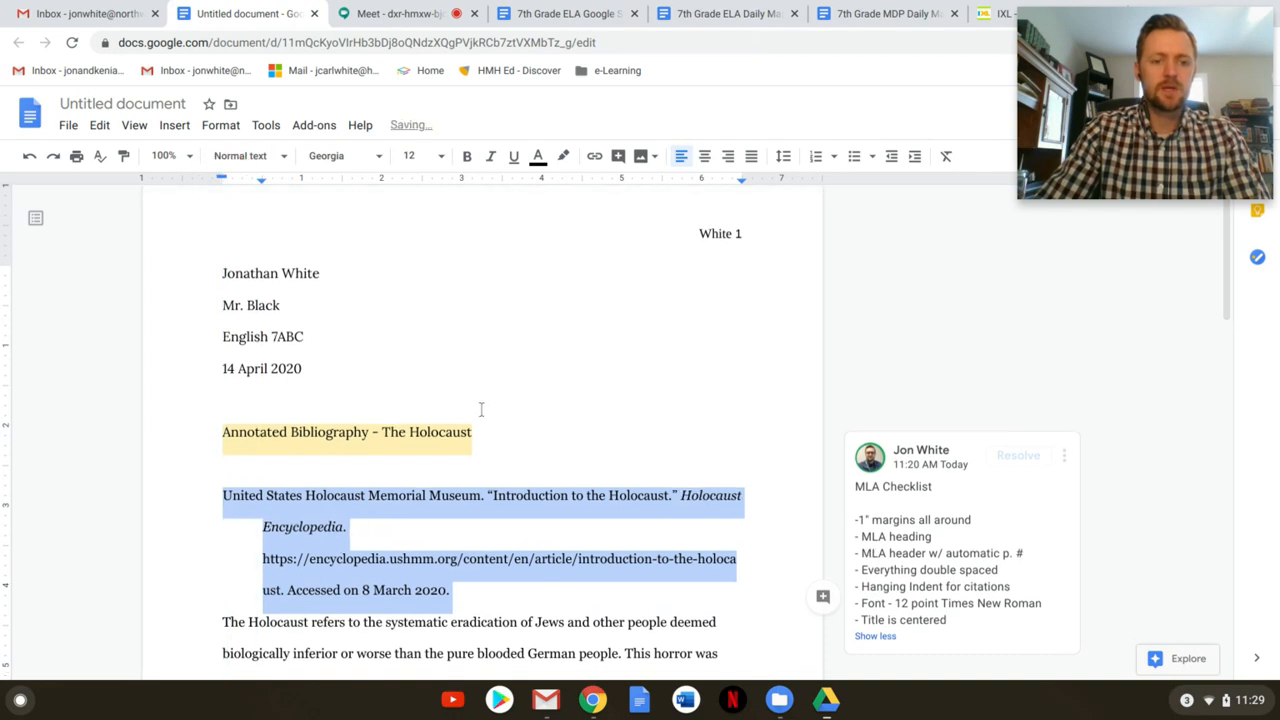
Deselect the citation and check that its continuation lines are indented
scroll(537, 523, "down", 1)
left_click(450, 512)
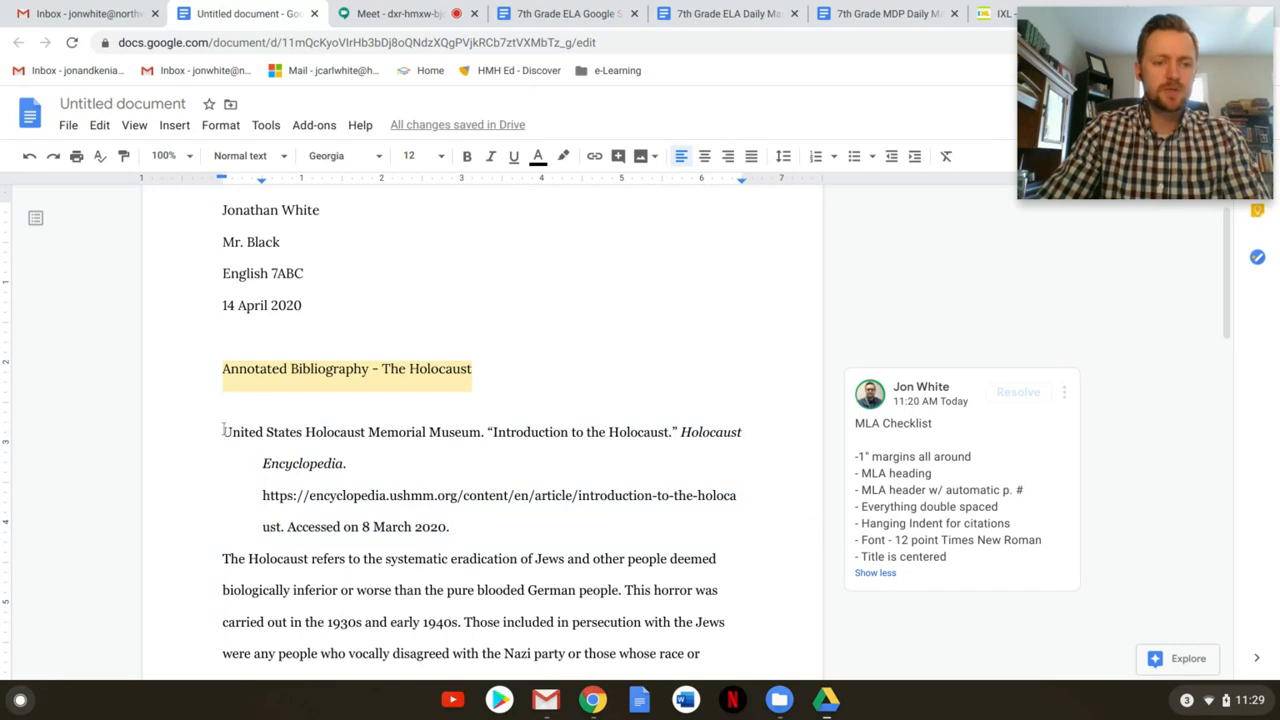
left_click(263, 463)
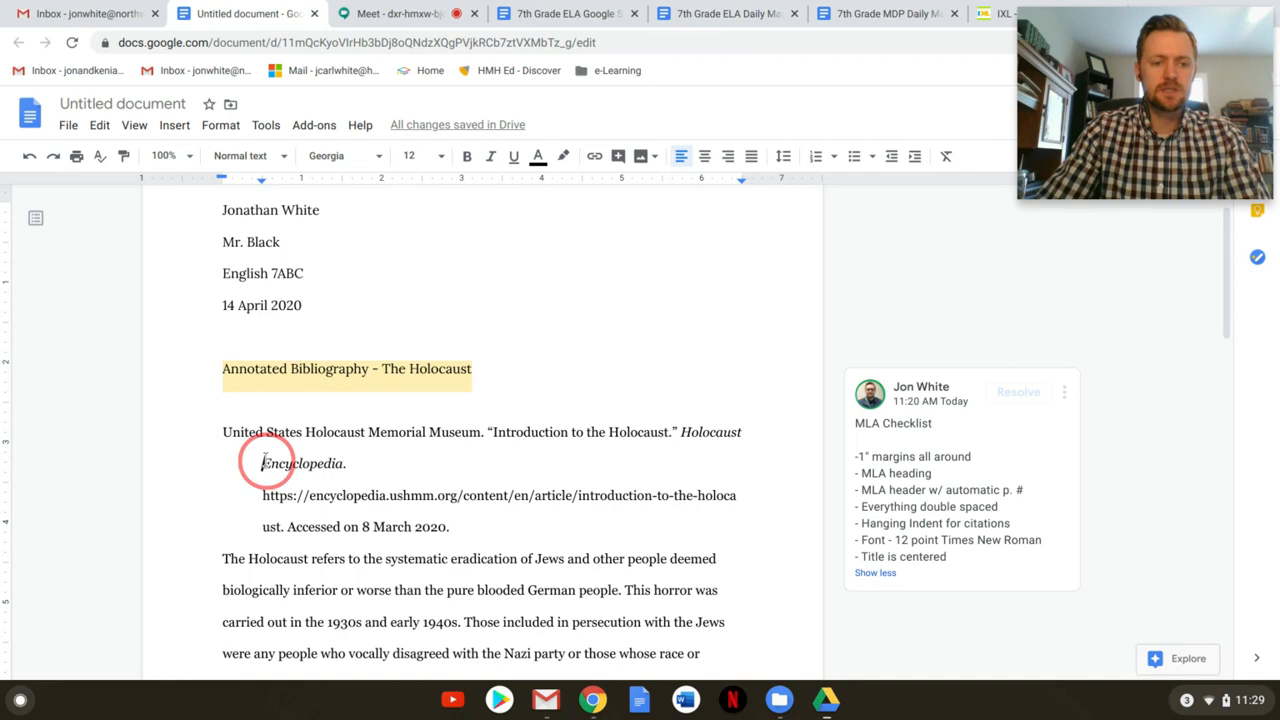
left_click(263, 494)
left_click(263, 526)
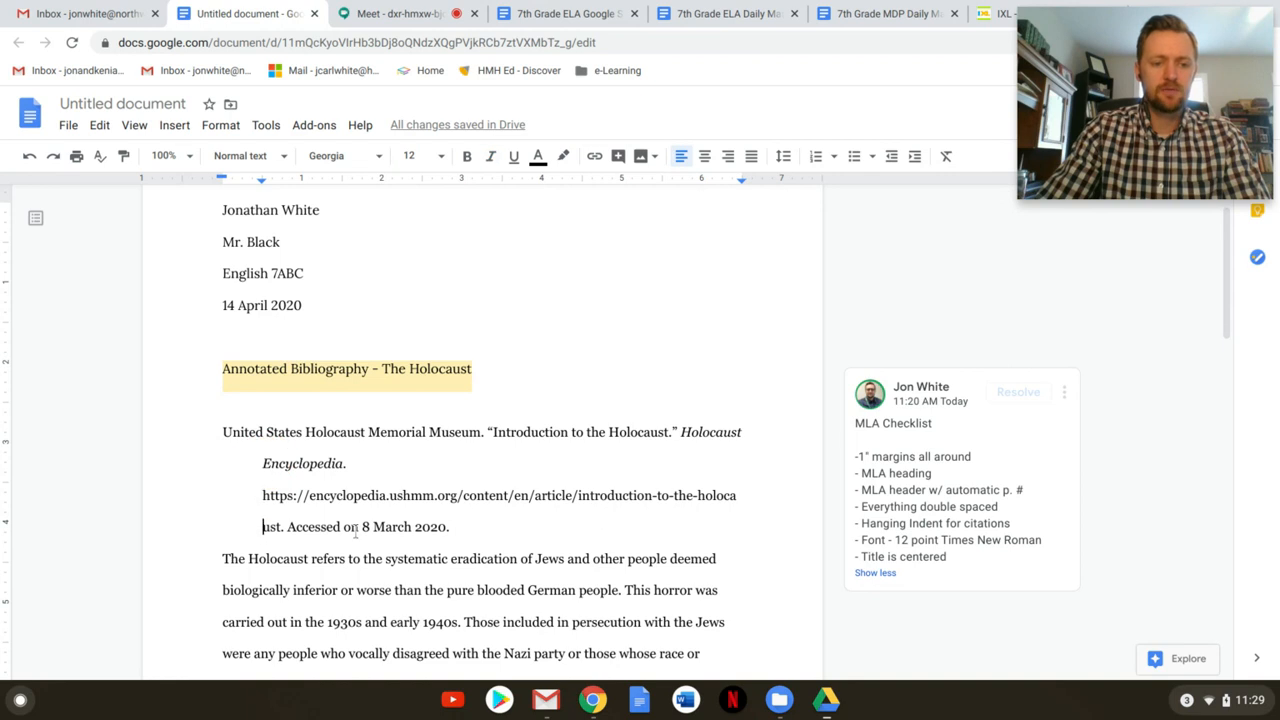
left_click(261, 463)
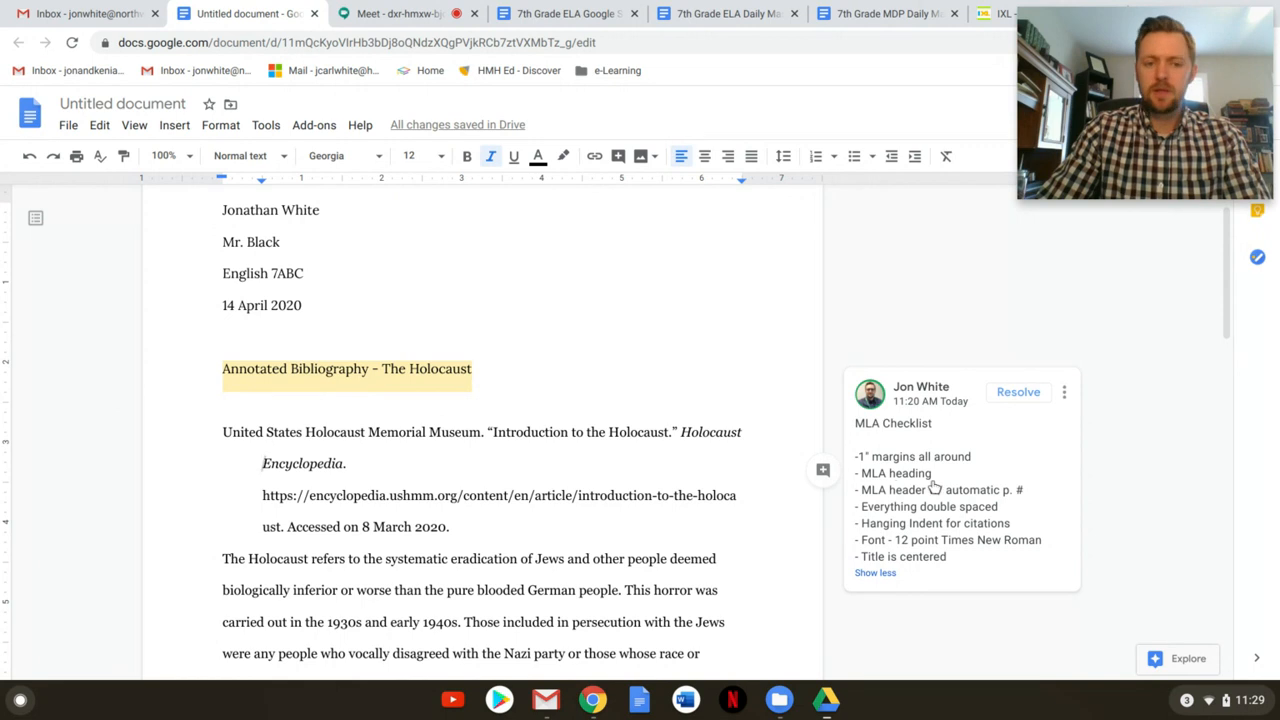
Check the header at the top, then select all the document's text with Ctrl+A
scroll(541, 306, "up", 2)
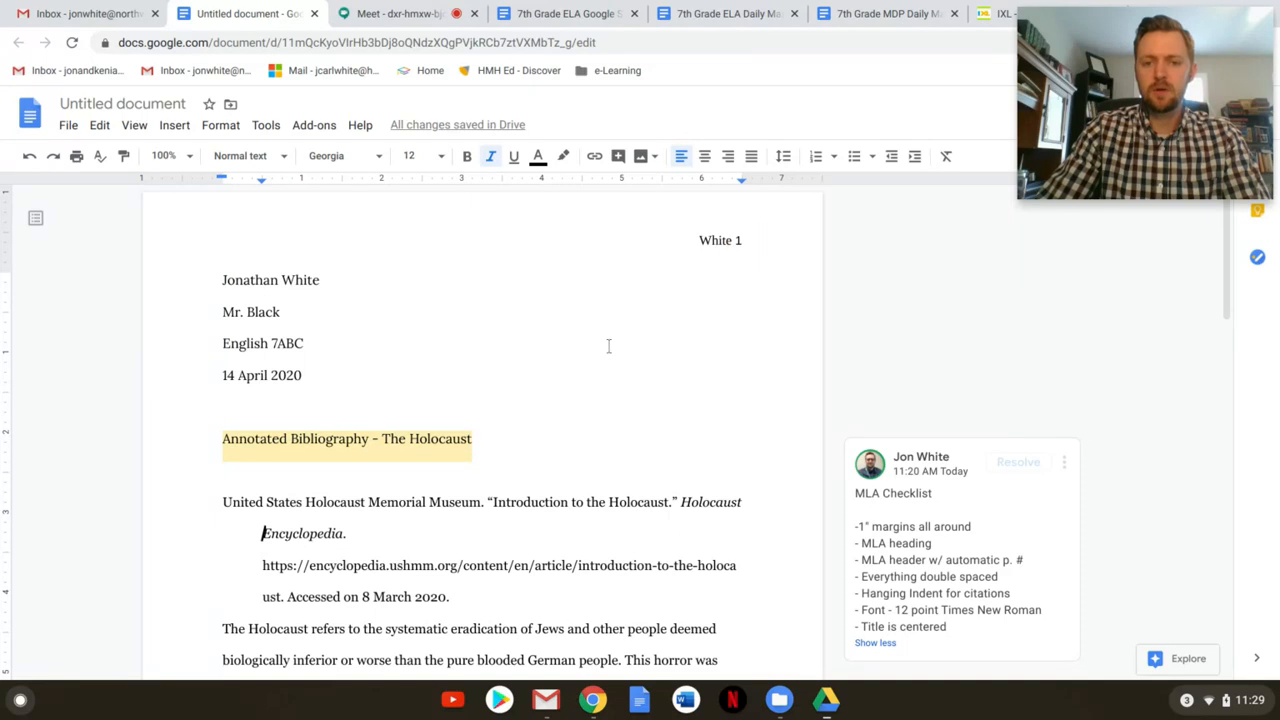
scroll(585, 400, "down", 1)
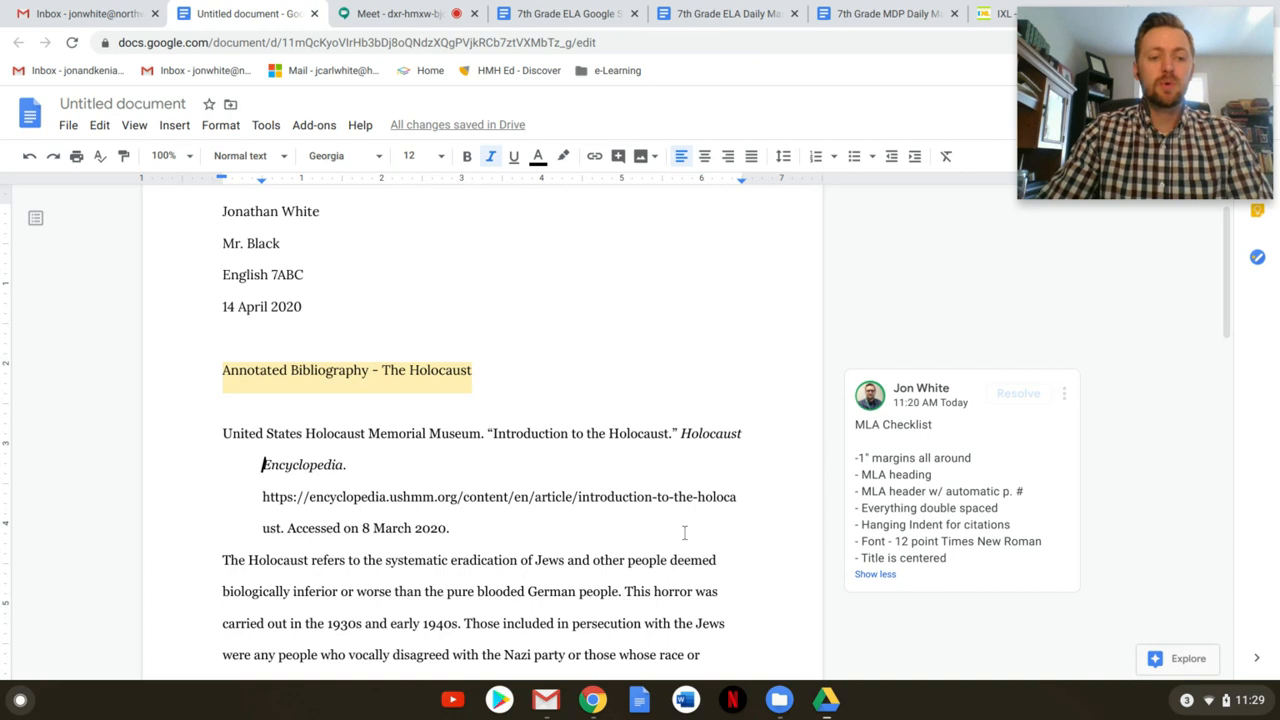
key("ctrl+a")
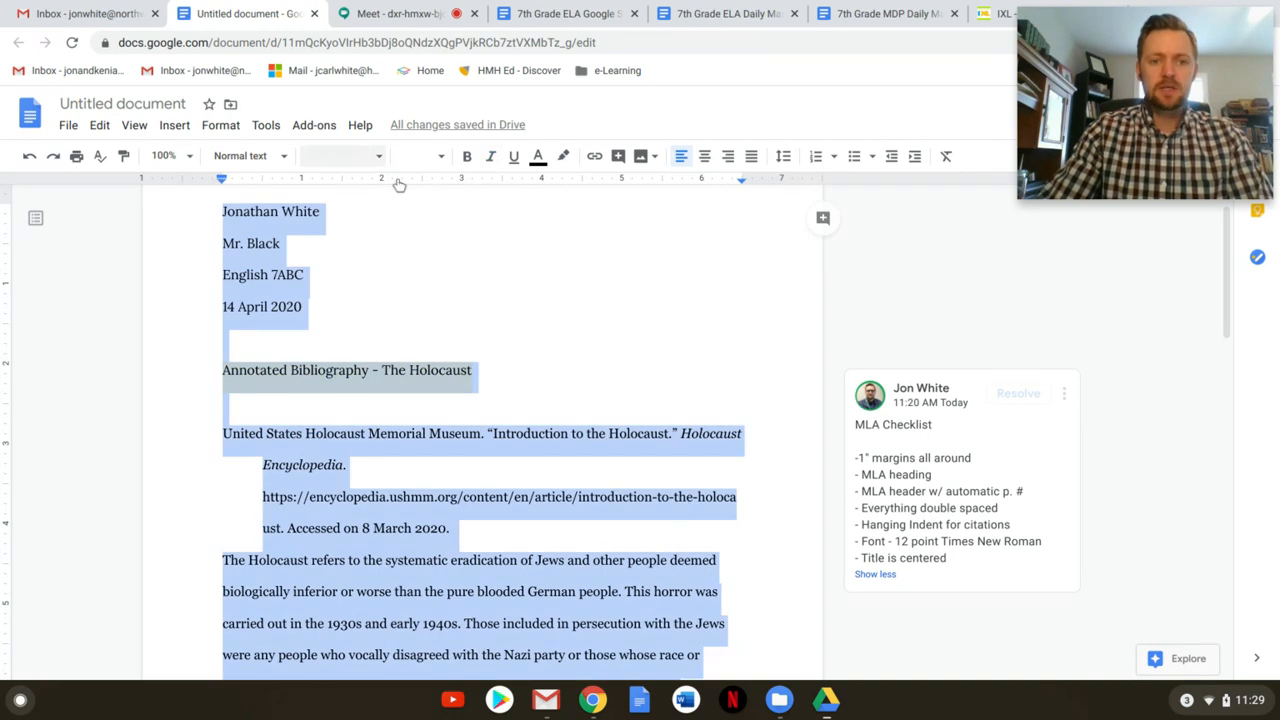
Select all the bibliography text and format it as Times New Roman at size 12
left_click(423, 337)
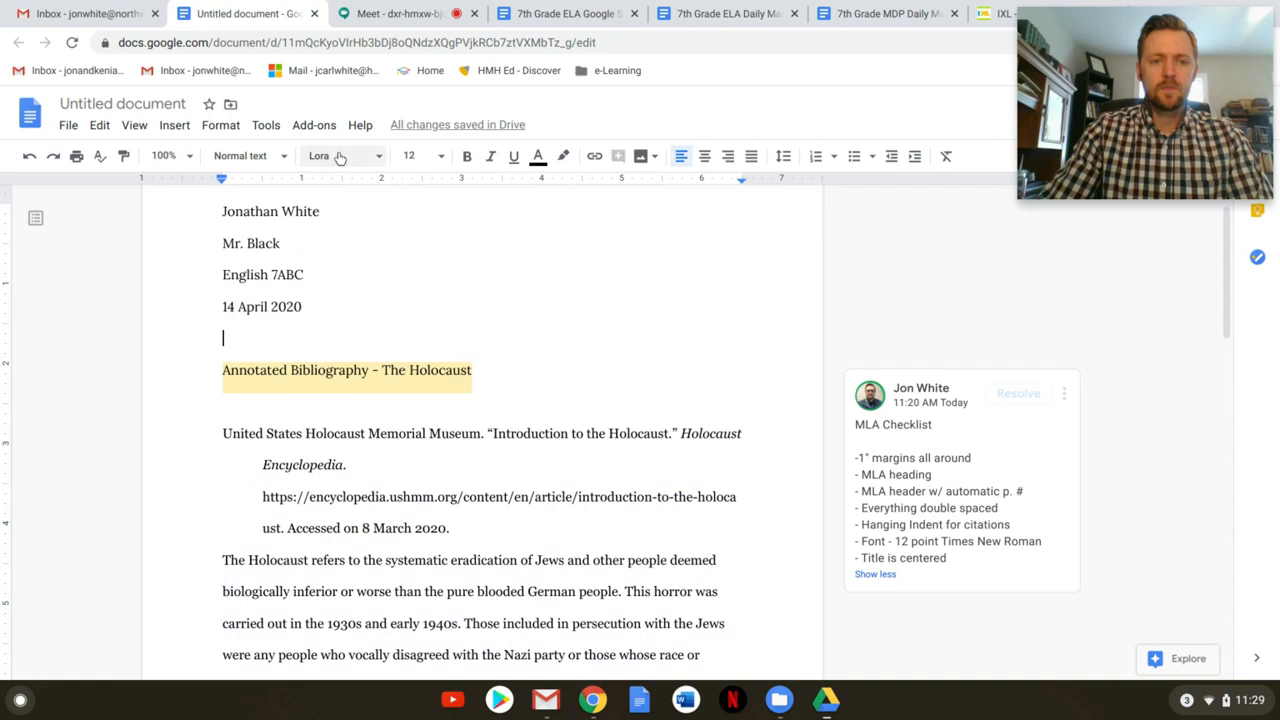
key("ctrl+a")
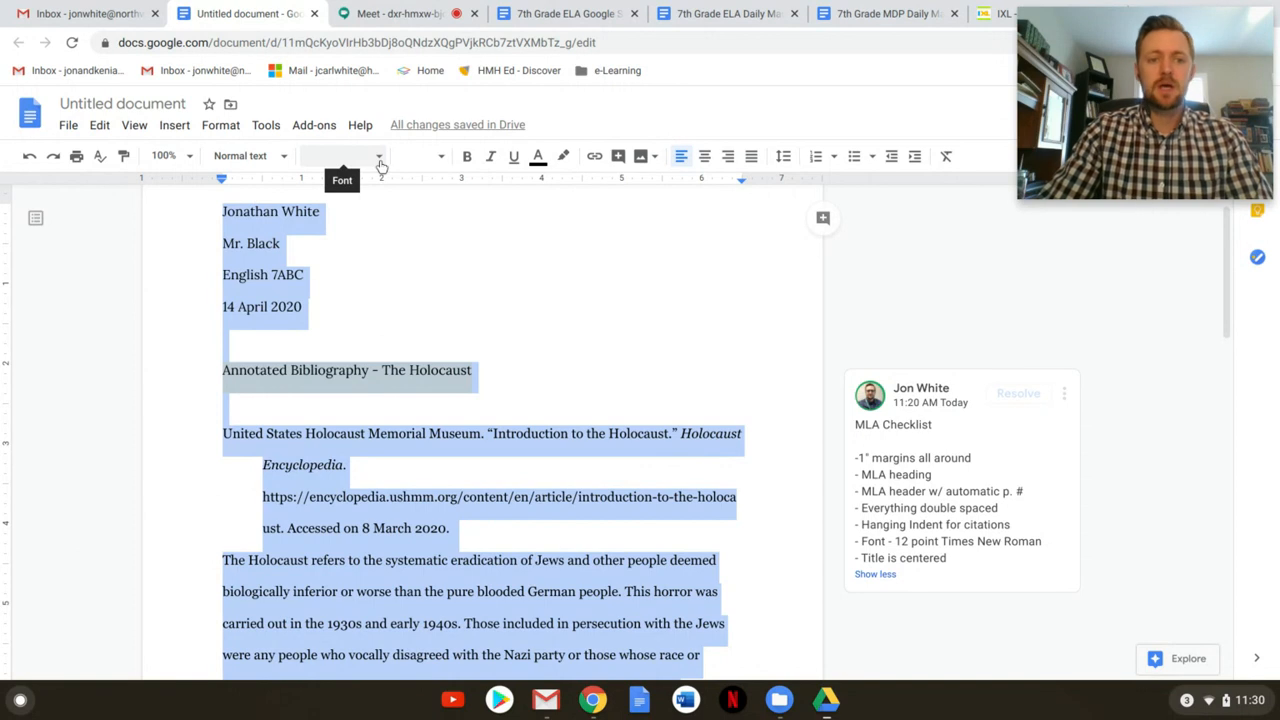
left_click(380, 165)
left_click(375, 262)
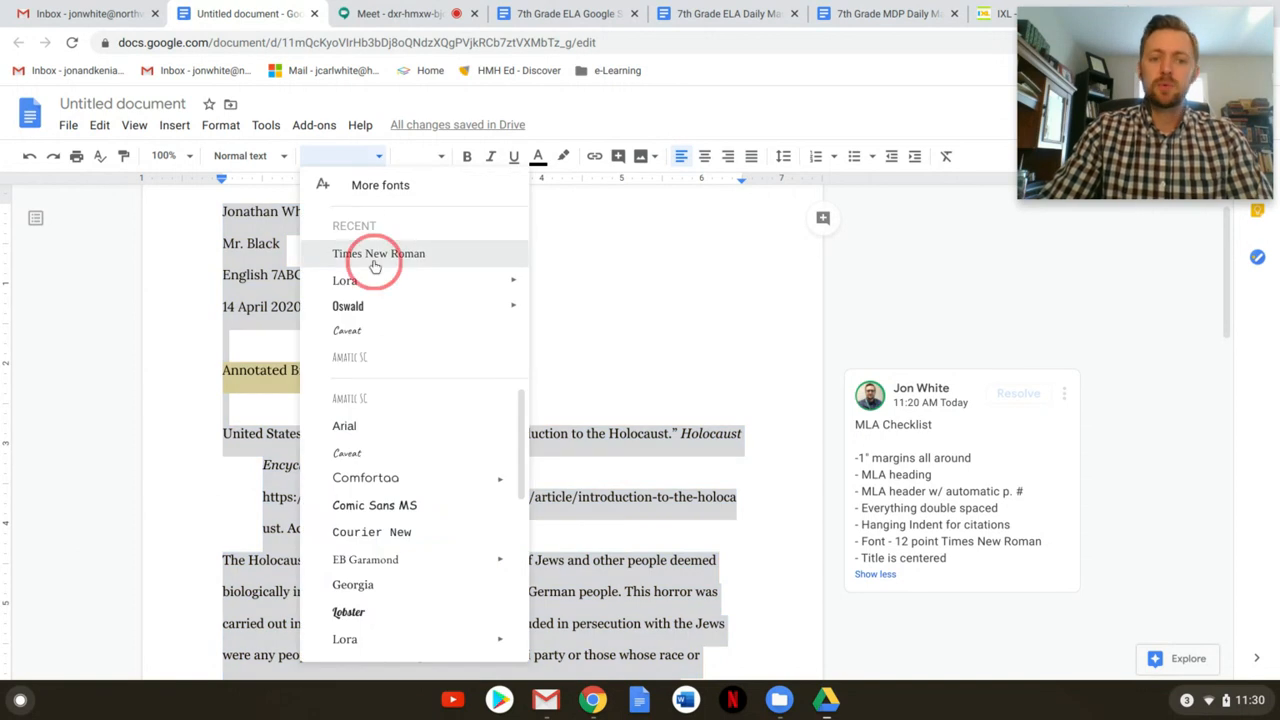
left_click(416, 156)
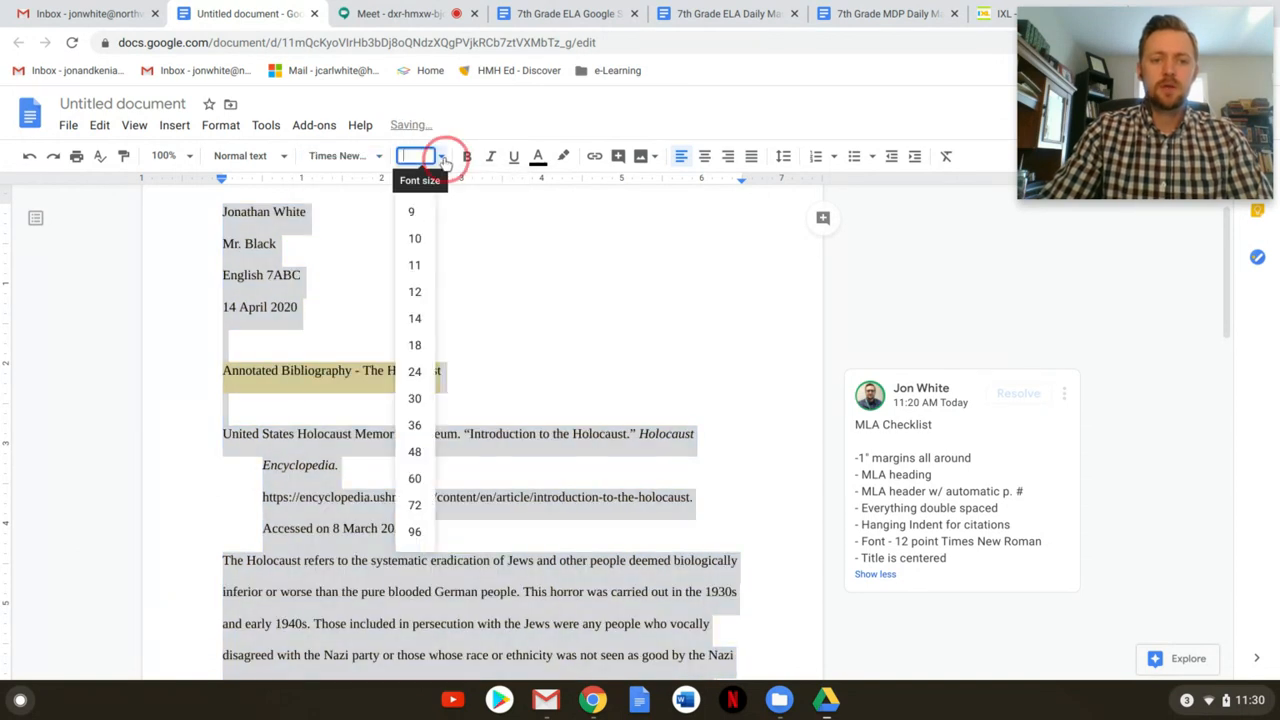
left_click(420, 297)
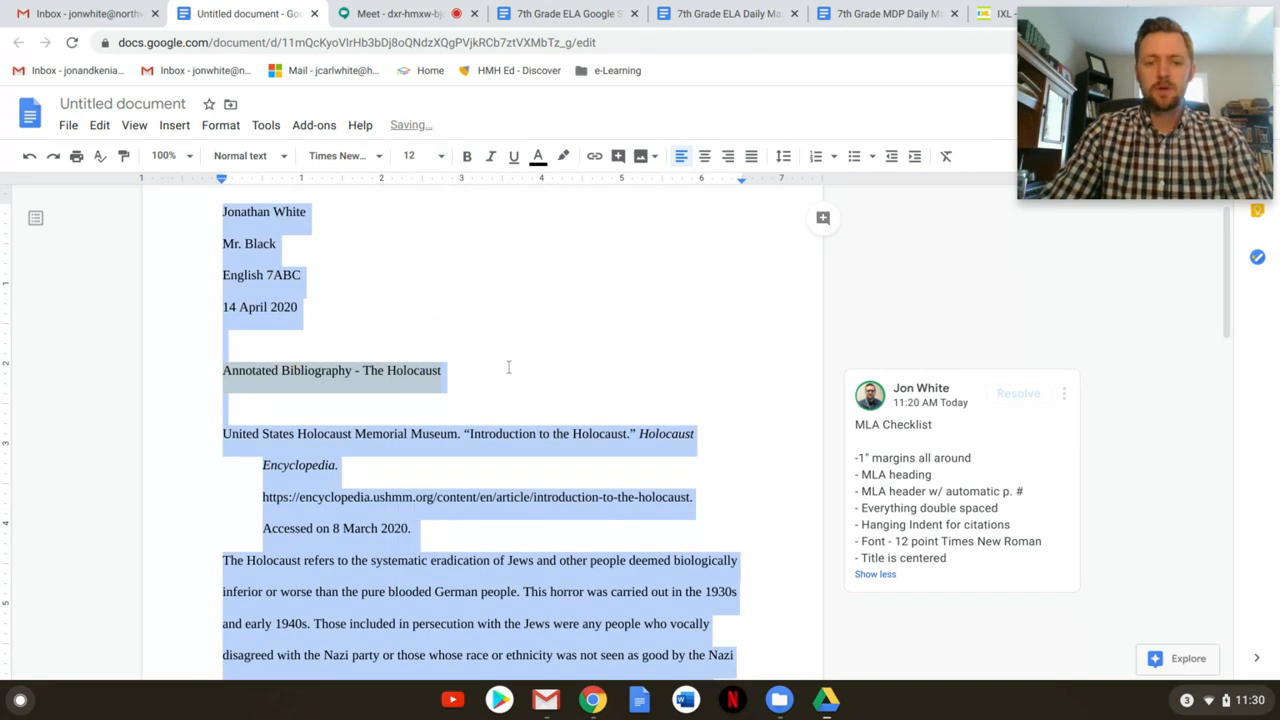
scroll(562, 420, "down", 1)
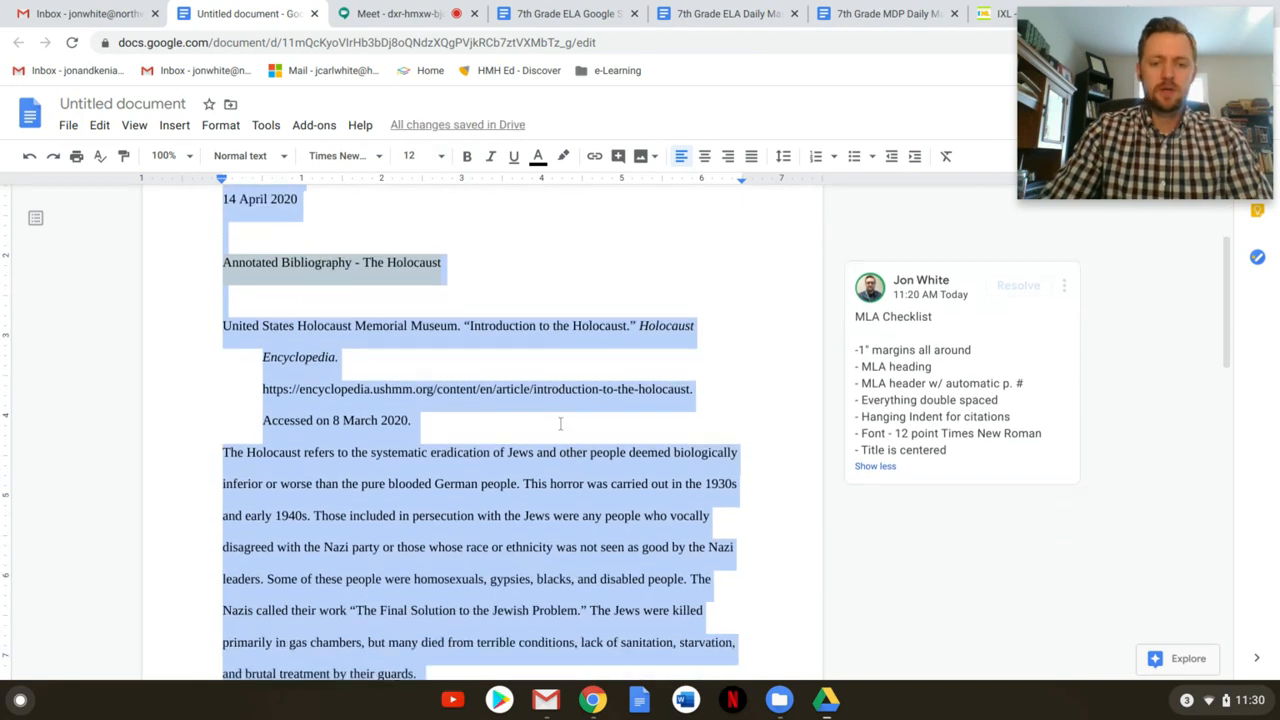
scroll(560, 400, "up", 1)
left_click(560, 385)
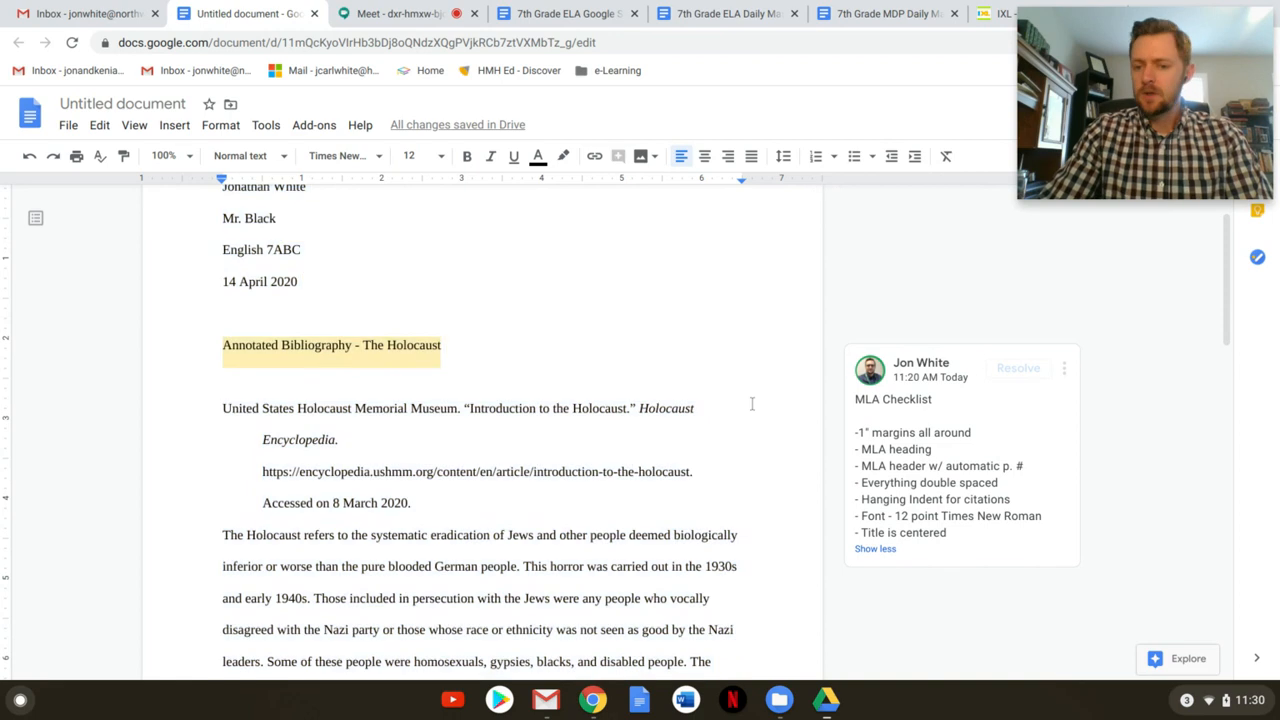
Center-align the 'Annotated Bibliography - The Holocaust' title line, then select the title text
left_click(223, 349)
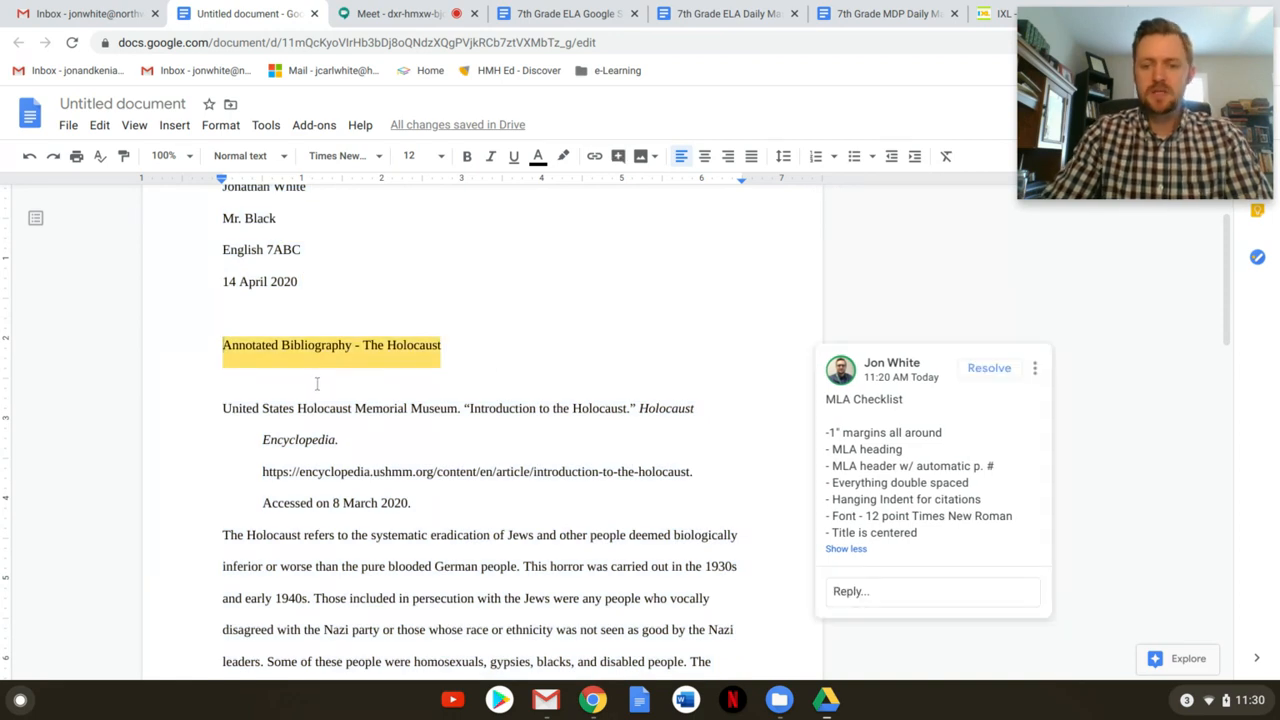
left_click(705, 157)
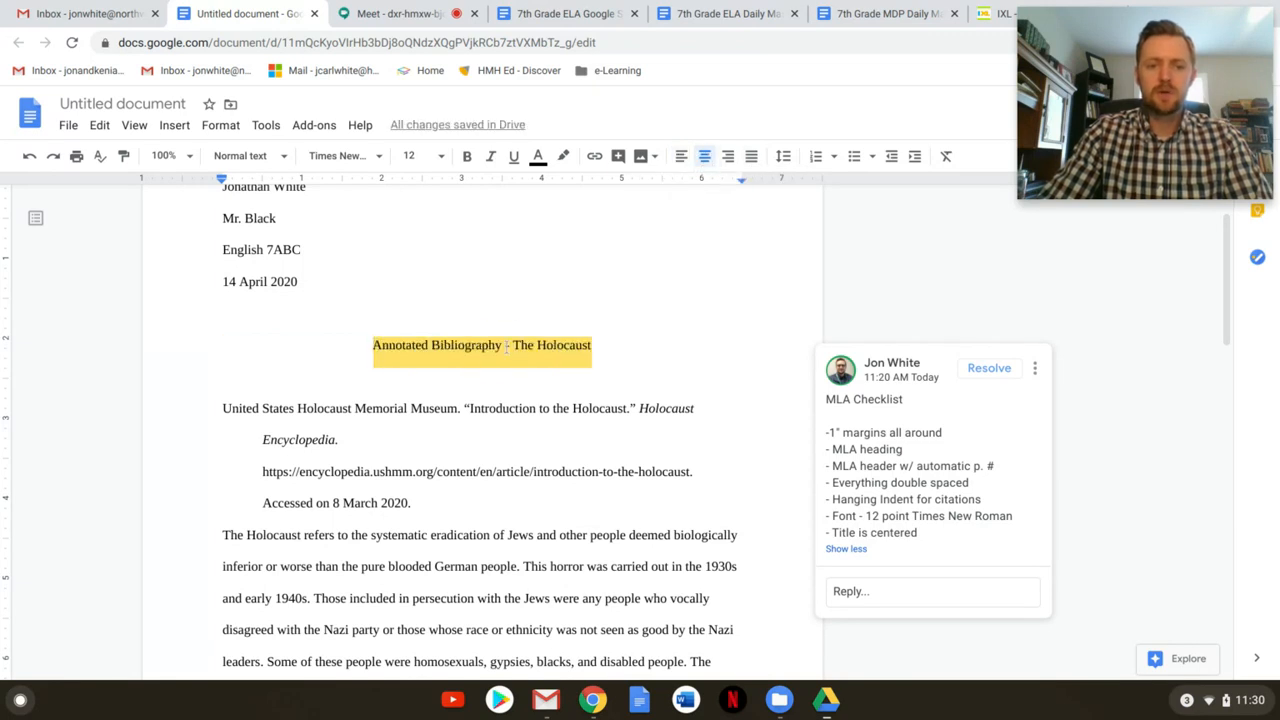
left_click_drag(372, 346, 600, 343)
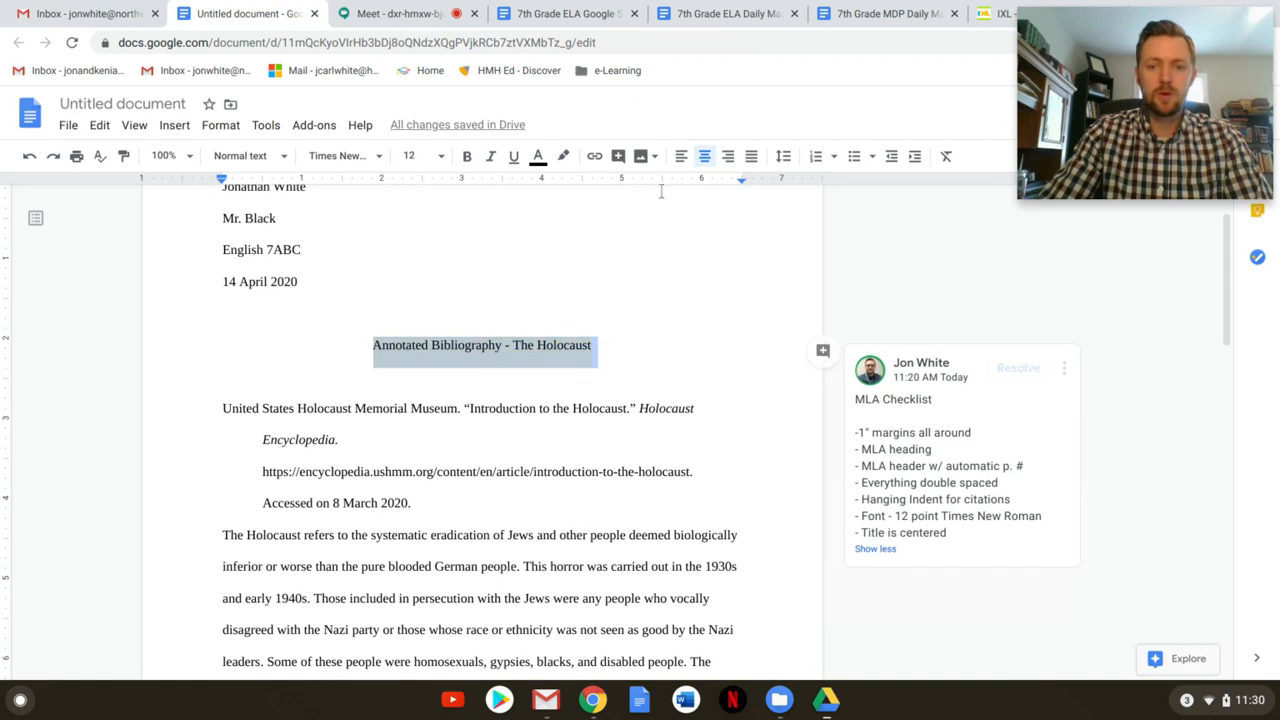
left_click(612, 349)
scroll(430, 426, "down", 1)
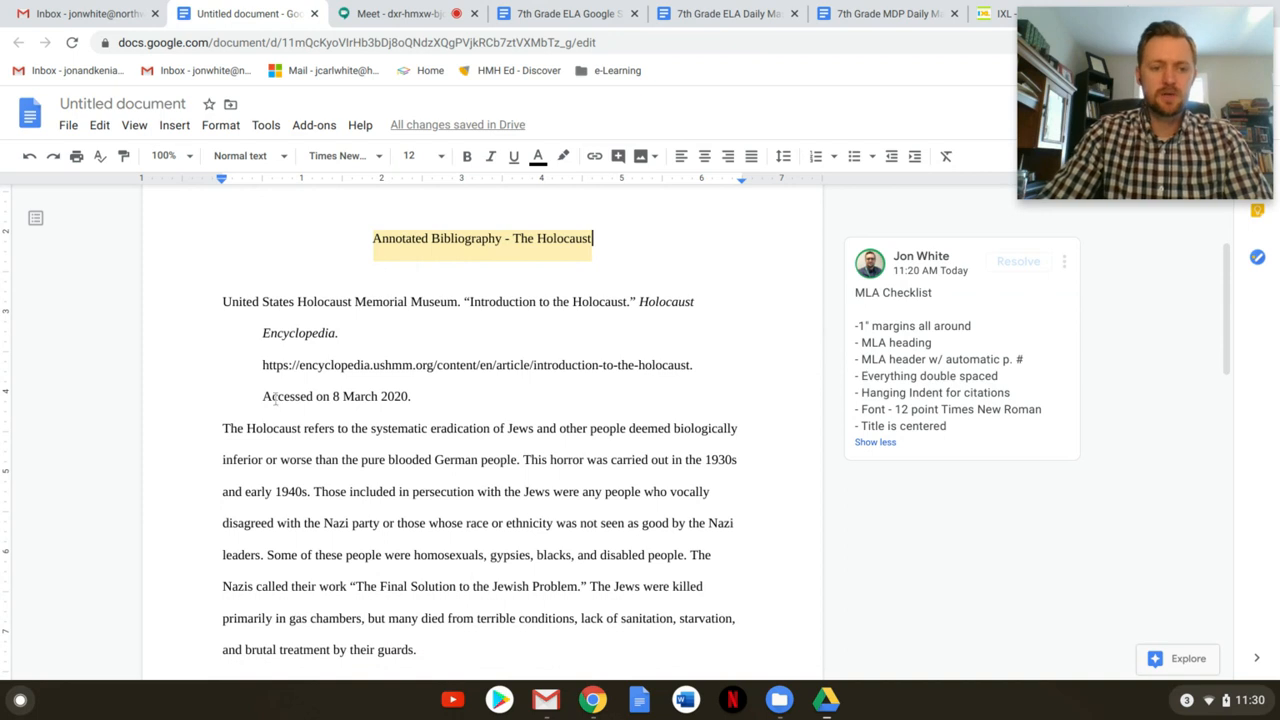
scroll(226, 380, "down", 1)
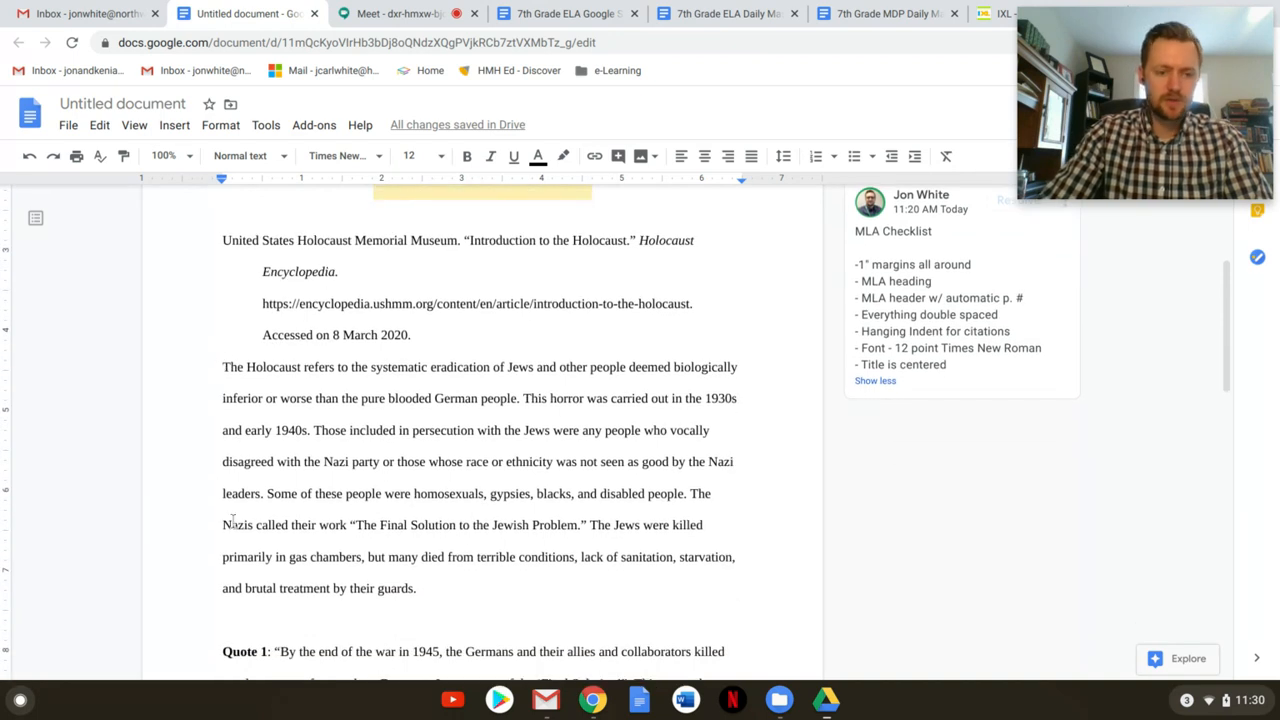
scroll(328, 503, "down", 5)
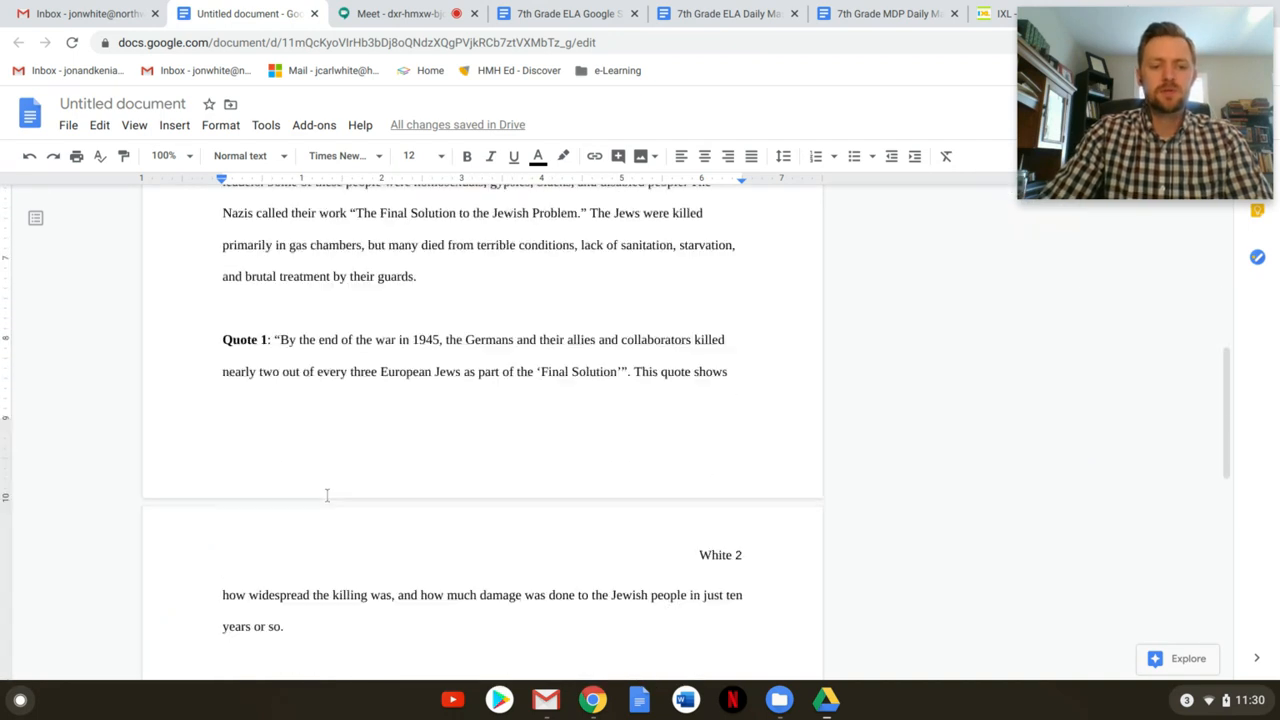
scroll(326, 495, "down", 2)
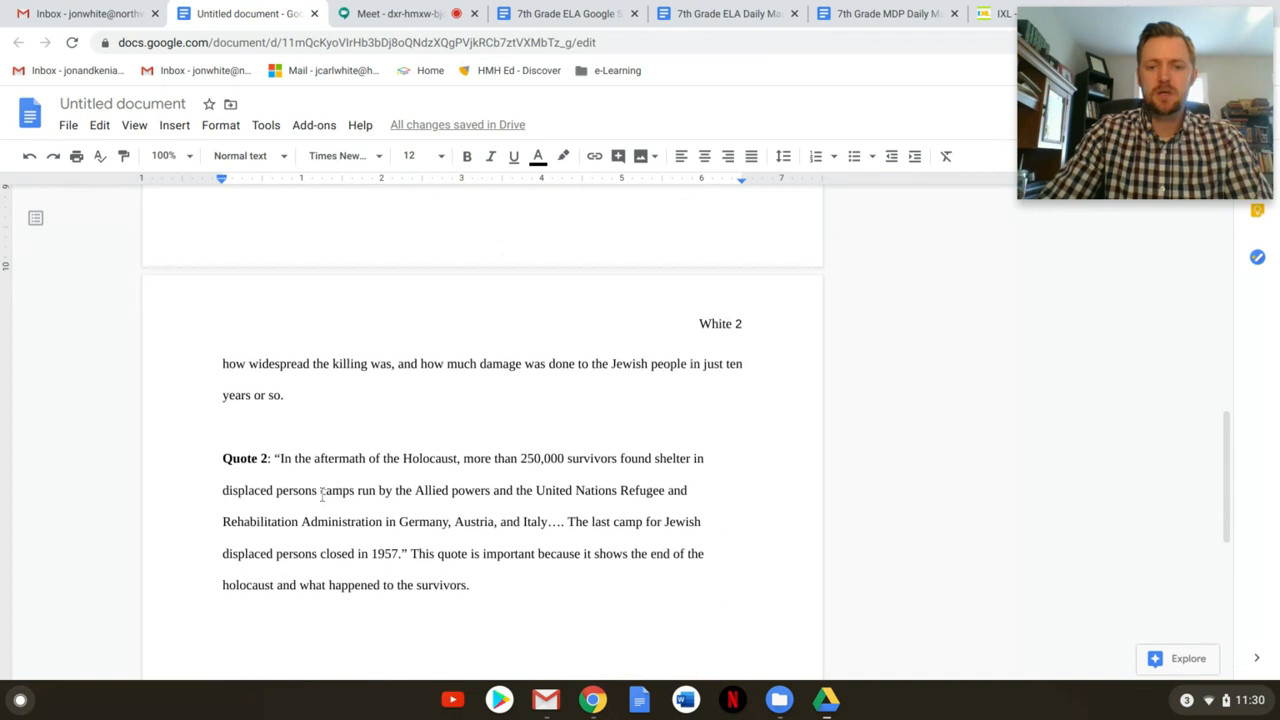
scroll(322, 494, "up", 3)
scroll(322, 494, "up", 5)
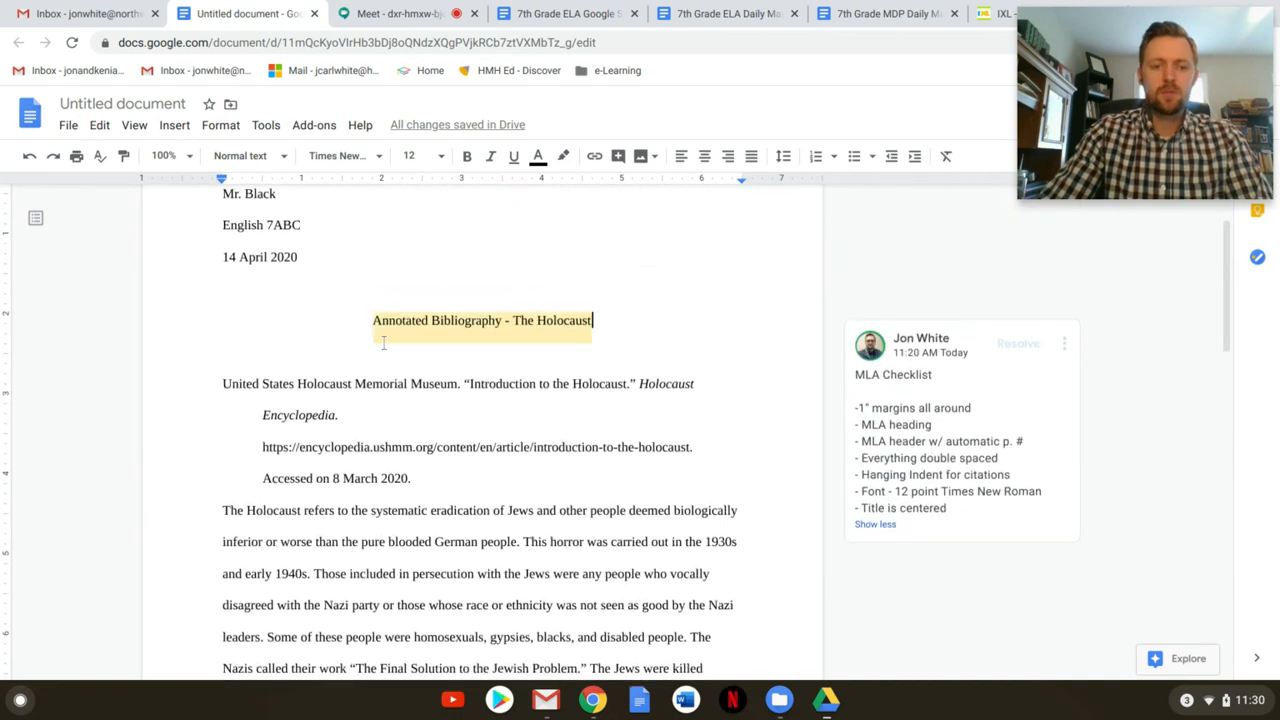
left_click(430, 296)
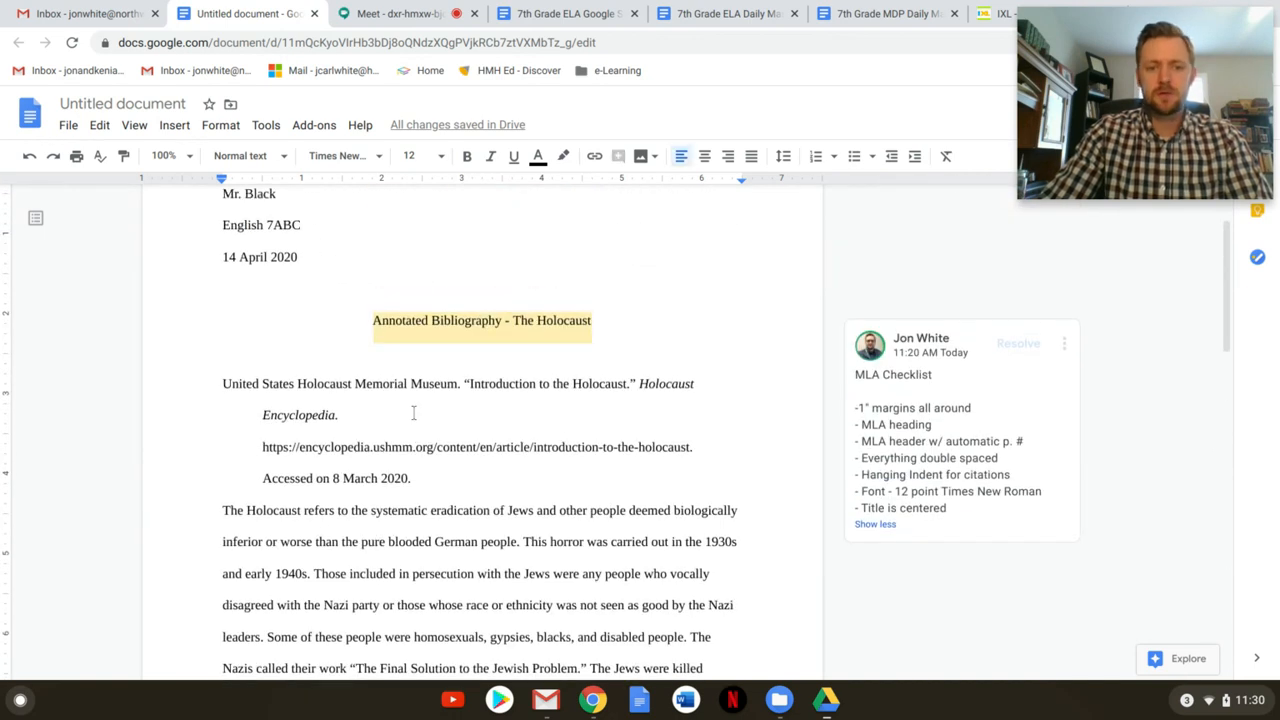
scroll(540, 328, "up", 1)
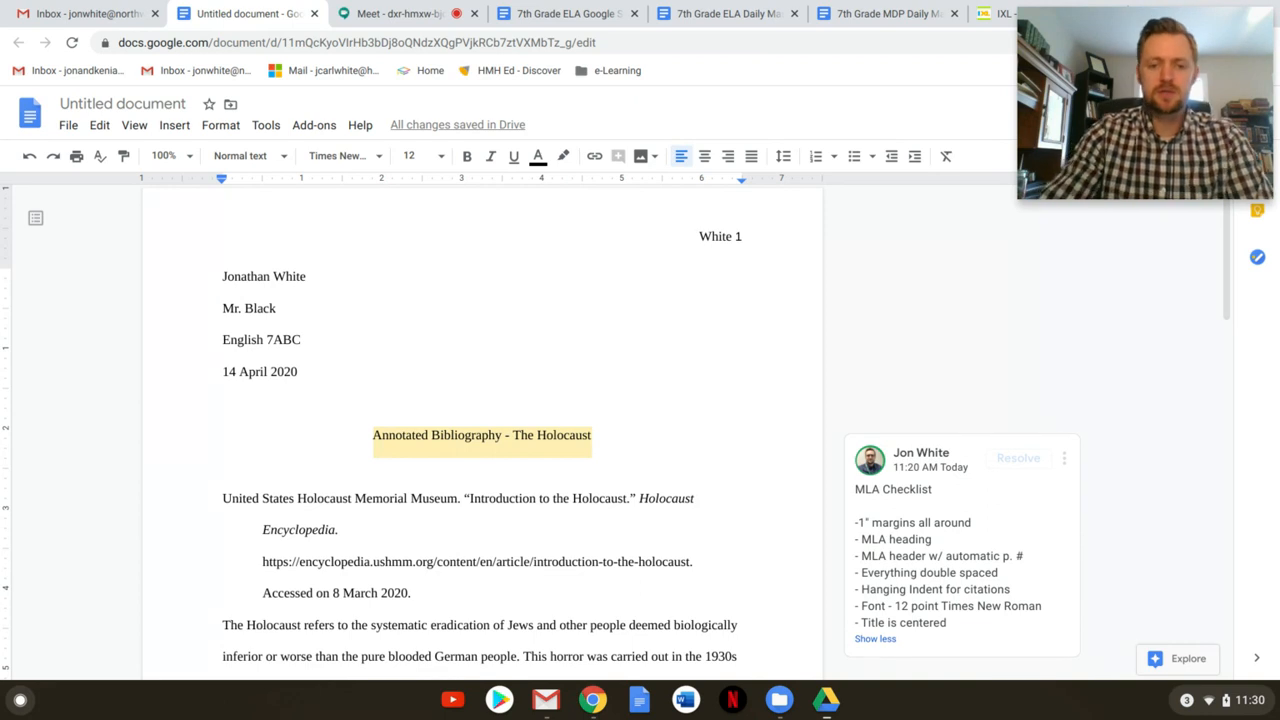
scroll(882, 430, "down", 1)
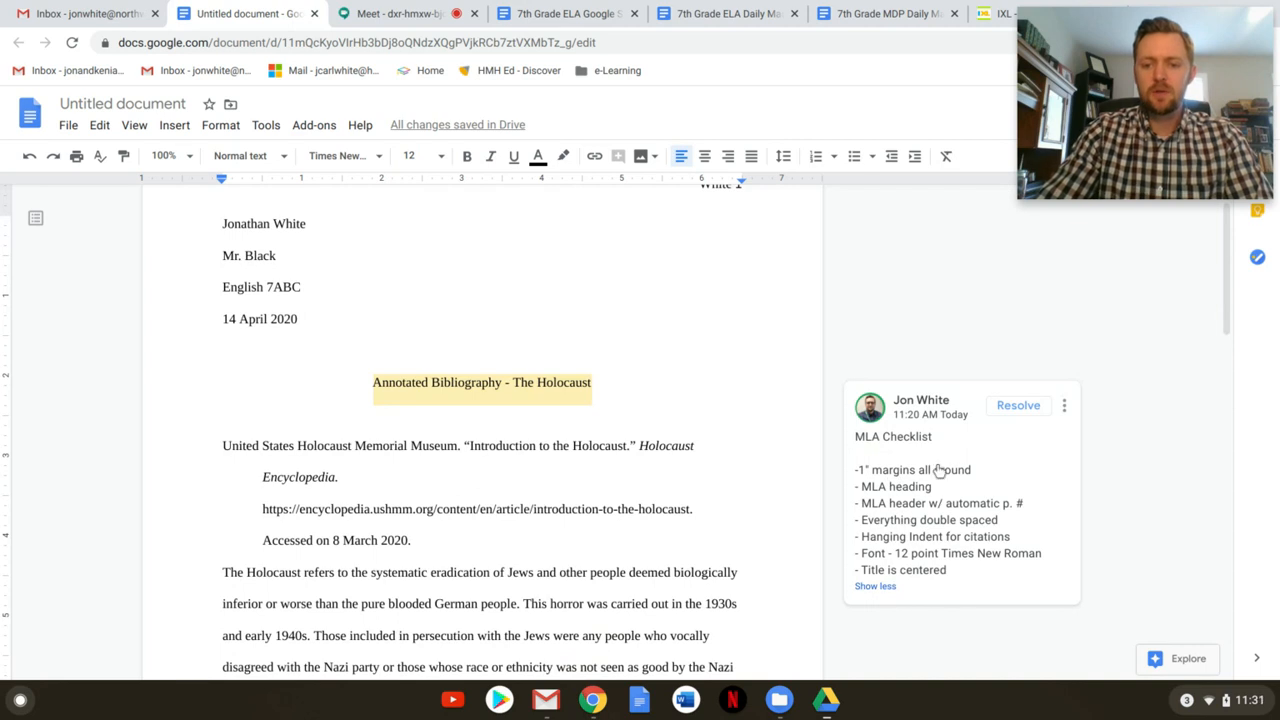
left_click(488, 330)
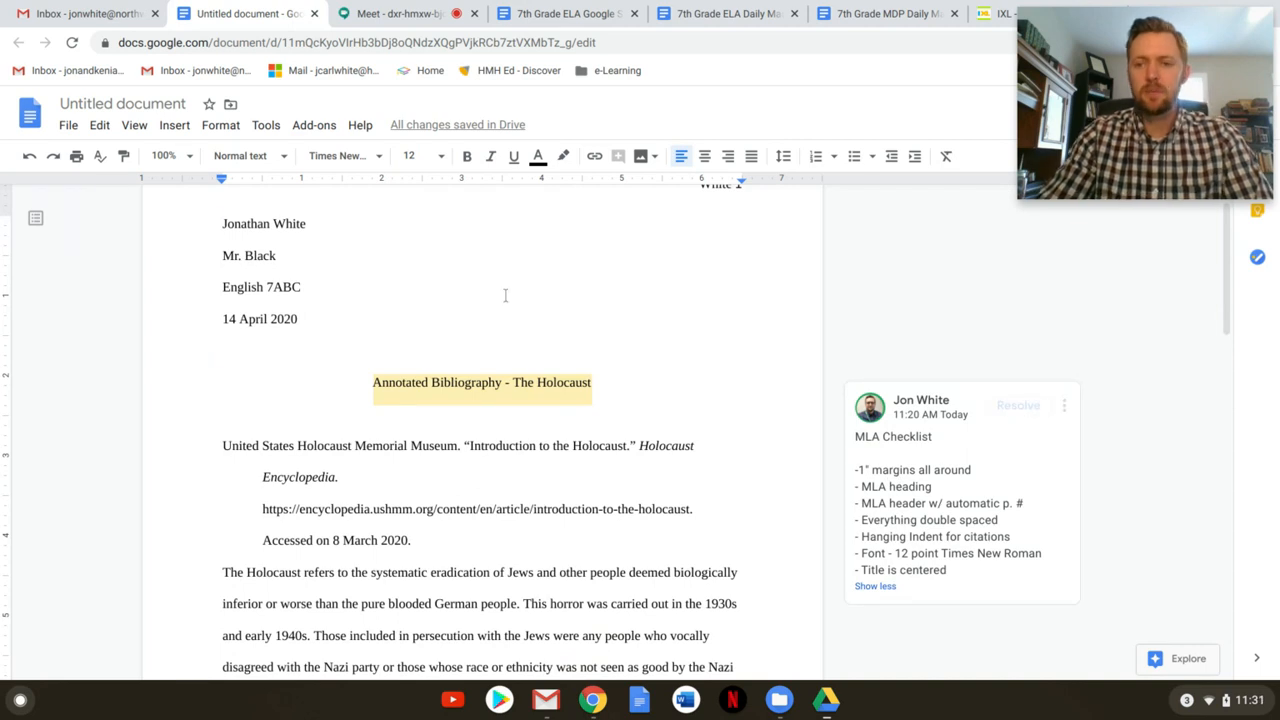
left_click_drag(1140, 112, 1140, 585)
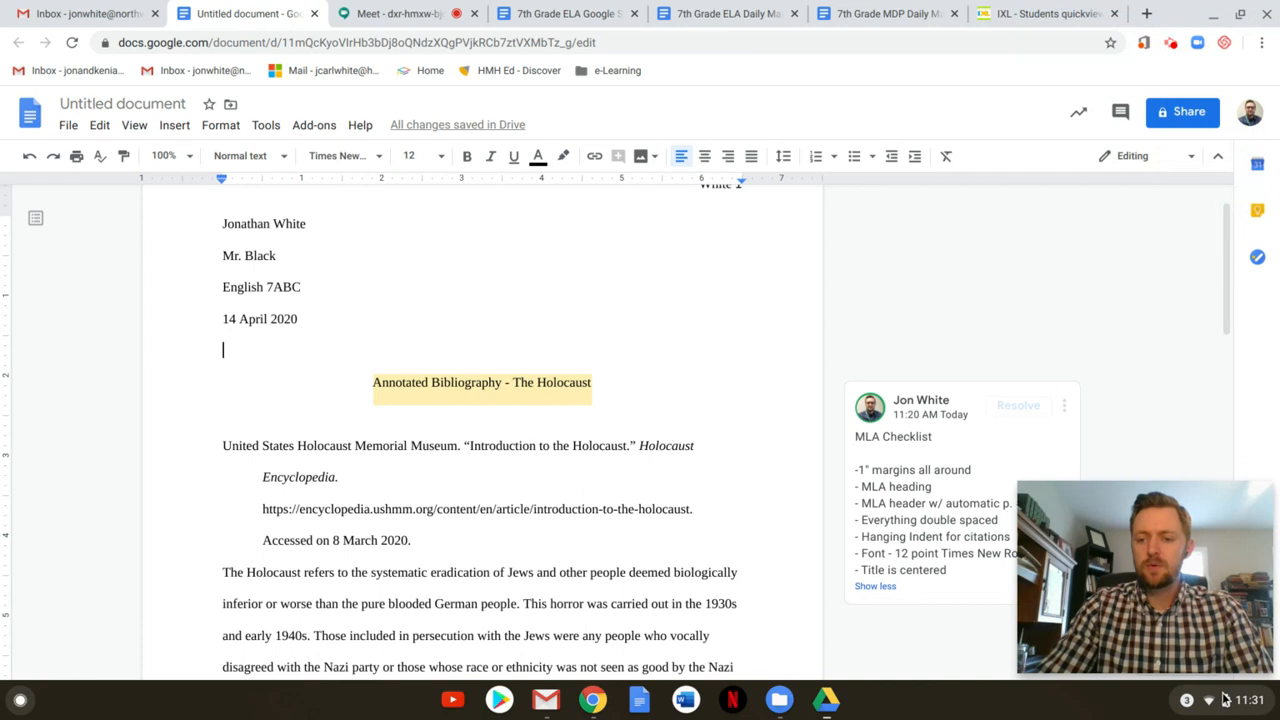
left_click(1170, 42)
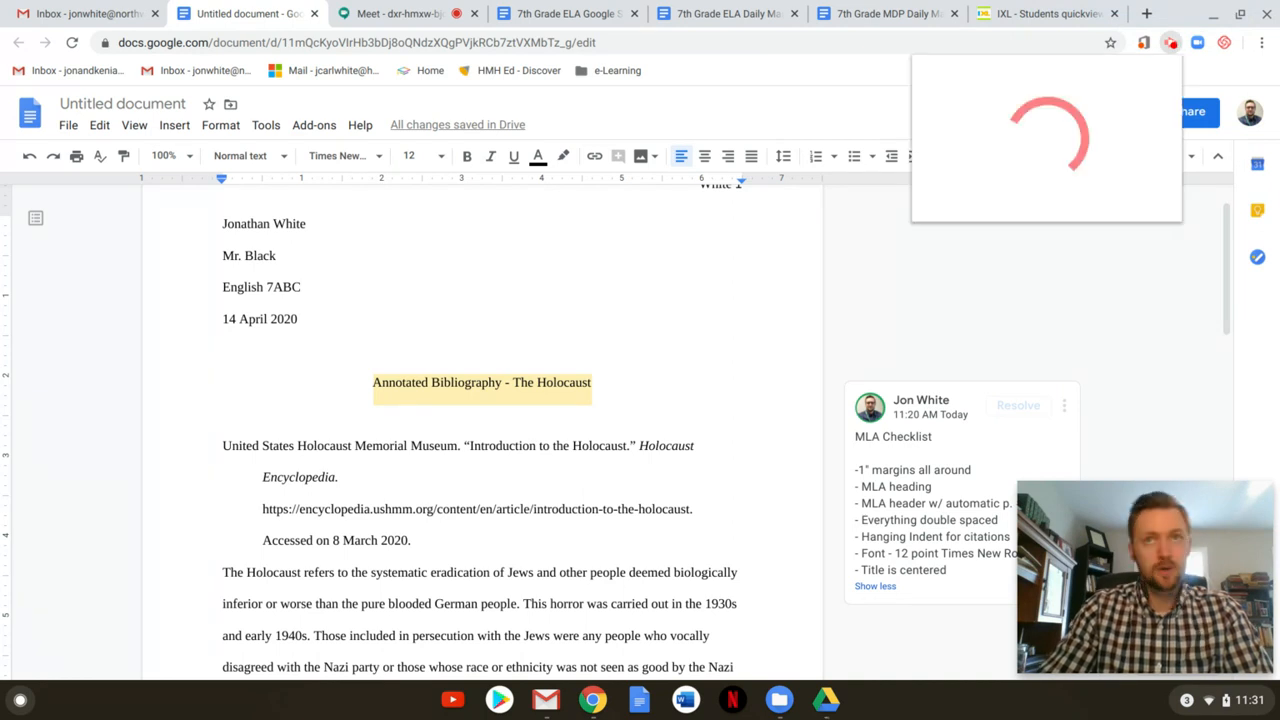